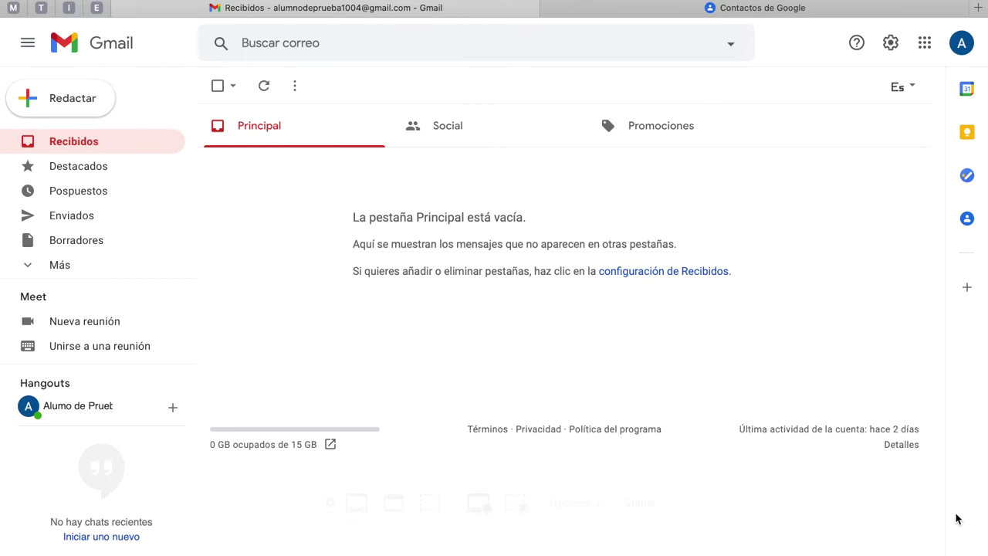
# Check which account is signed in, then bring up the Google apps grid.
pyautogui.click(967, 48)
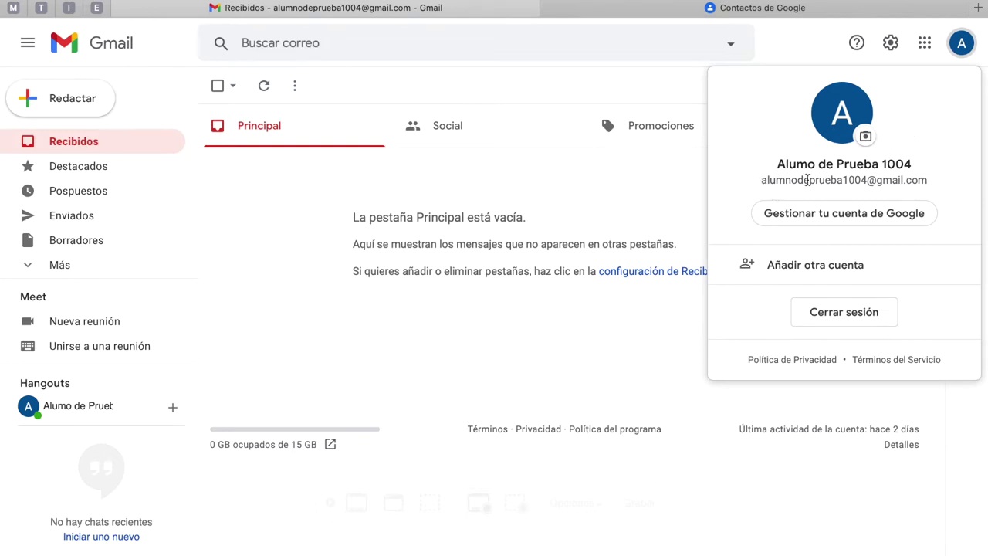
pyautogui.click(558, 343)
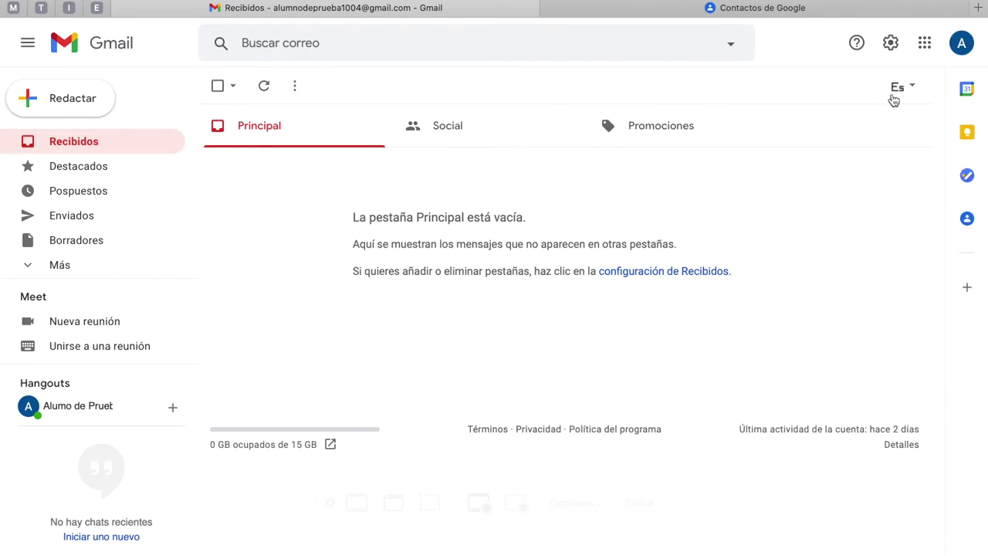
pyautogui.click(925, 46)
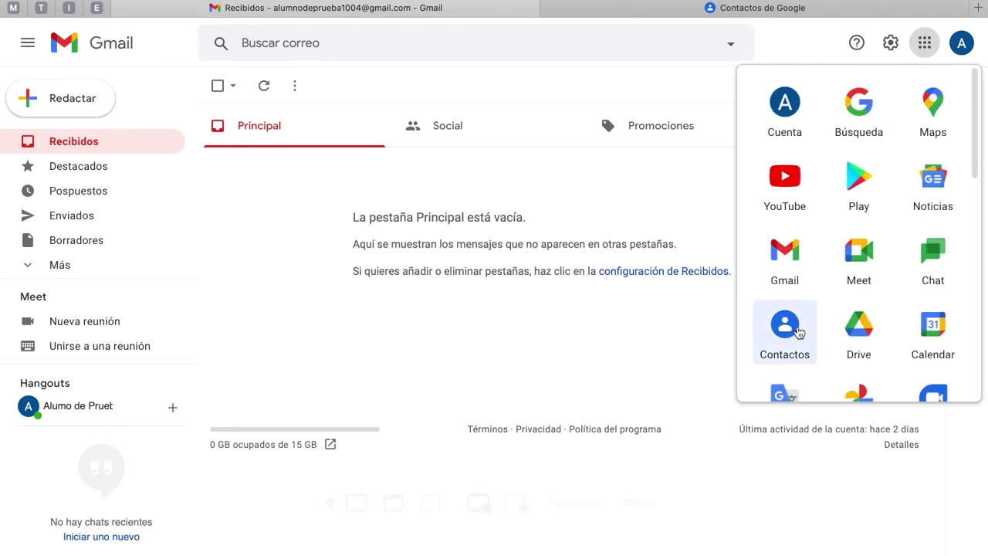
# Launch Google Contacts in a new tab, go back to Gmail, and show the desktop overview.
pyautogui.click(791, 328)
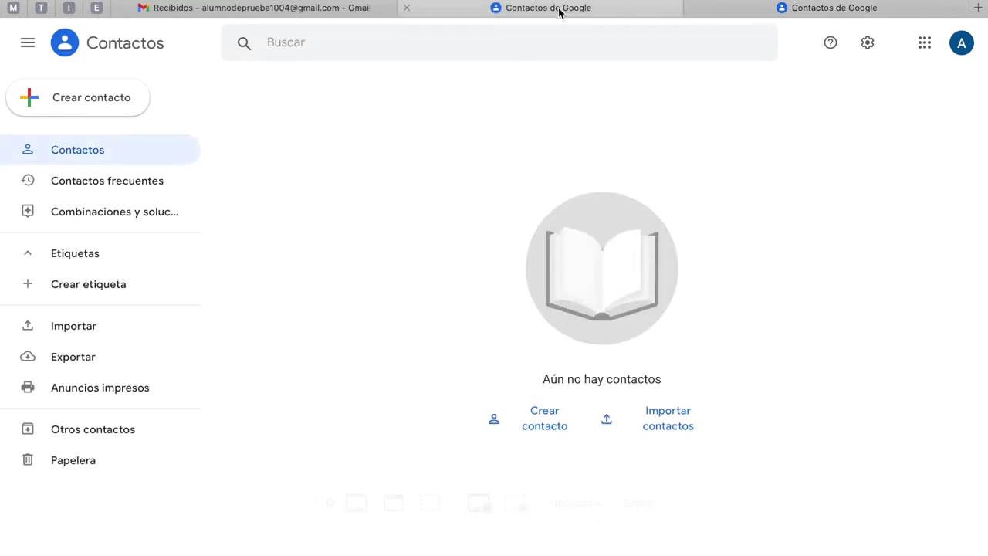
pyautogui.click(342, 14)
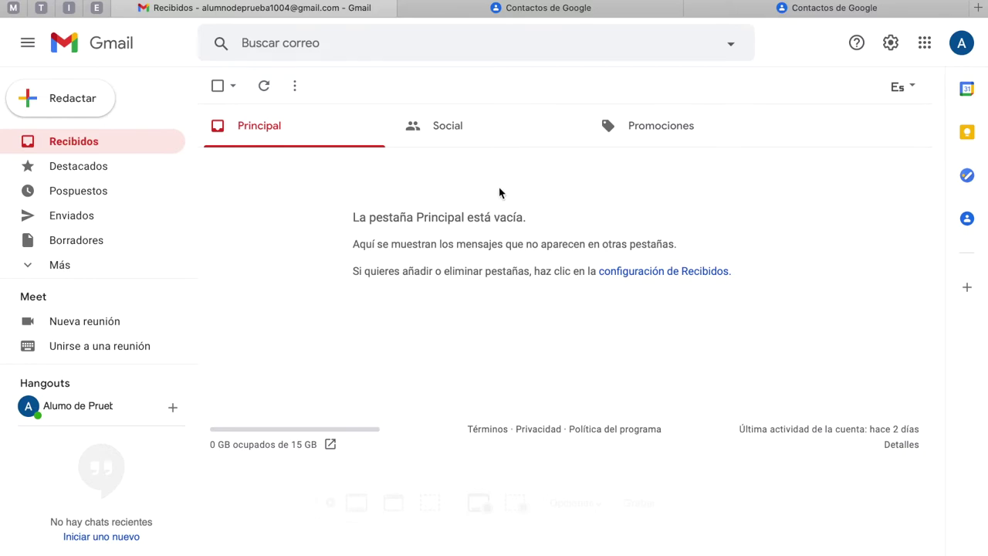
pyautogui.hotkey('ctrl', 'Up')
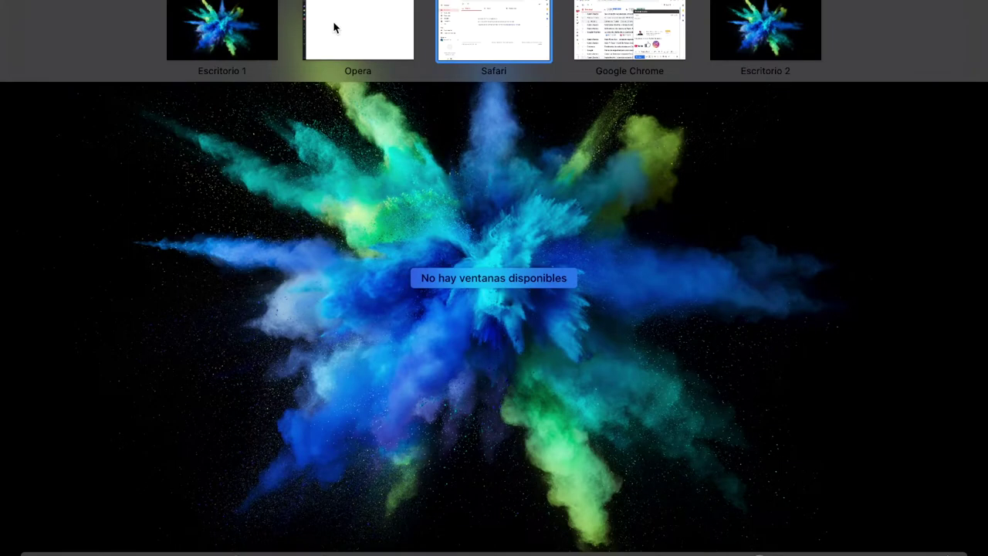
# Switch to the teacher's Gmail compose window and confirm the signed-in account.
pyautogui.click(333, 23)
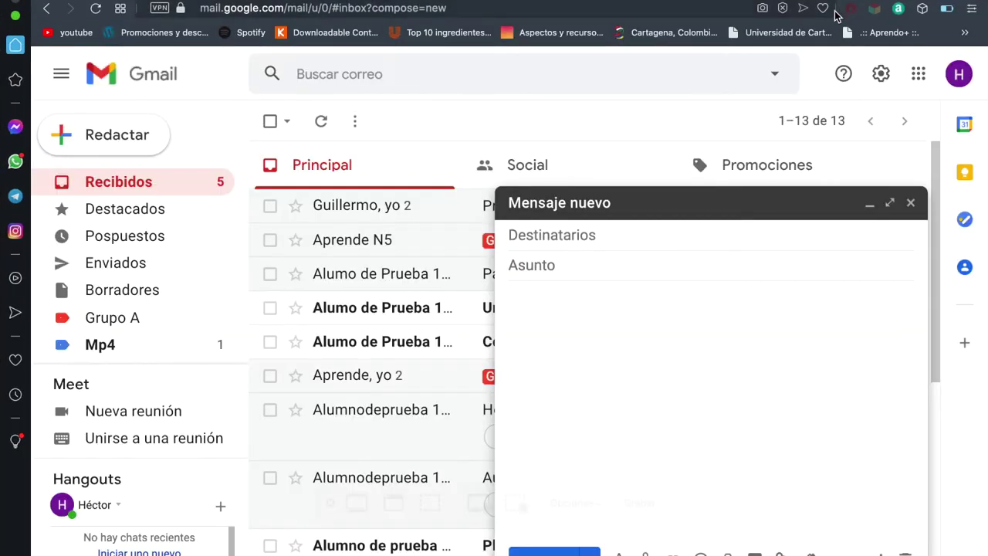
pyautogui.click(961, 77)
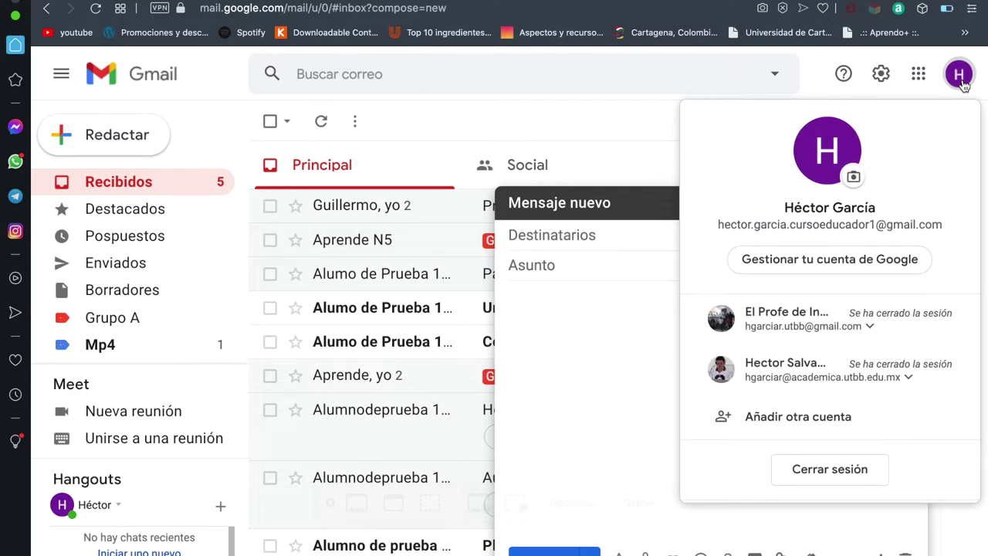
pyautogui.click(604, 352)
# Email the student's address with subject 'Primer Correo' and body 'Saludos.'.
pyautogui.click(558, 233)
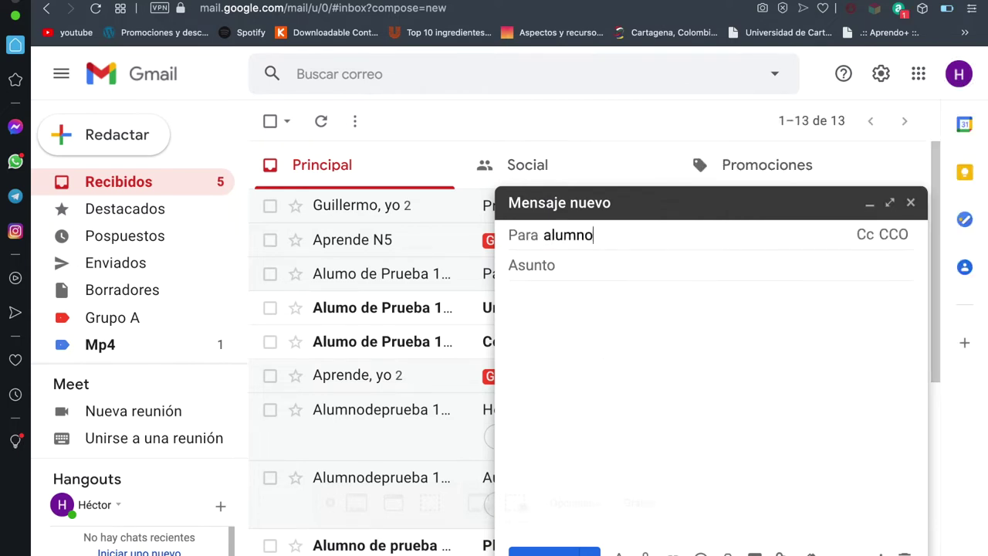
pyautogui.press('Return')
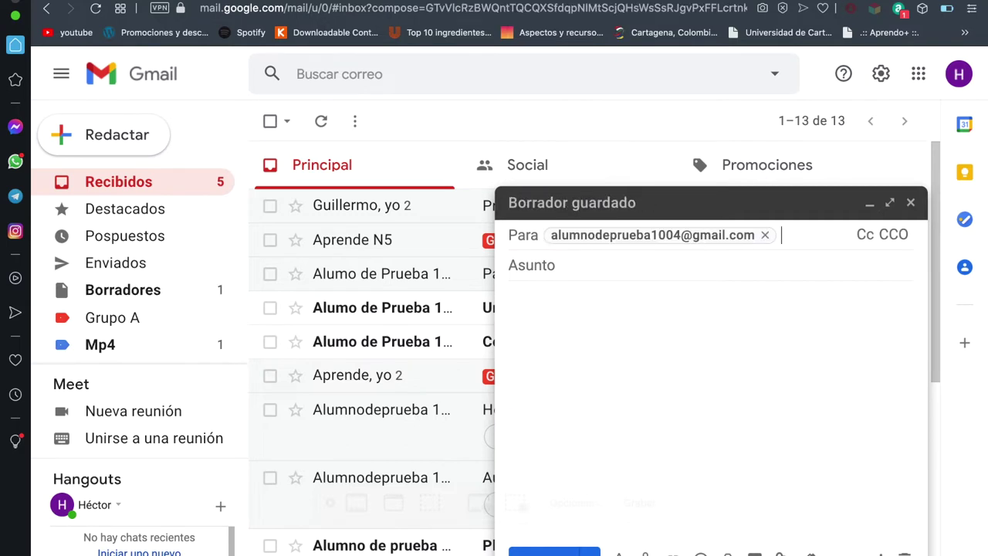
pyautogui.click(558, 267)
pyautogui.write('Primer Correo')
pyautogui.click(552, 301)
pyautogui.write('Saludos.')
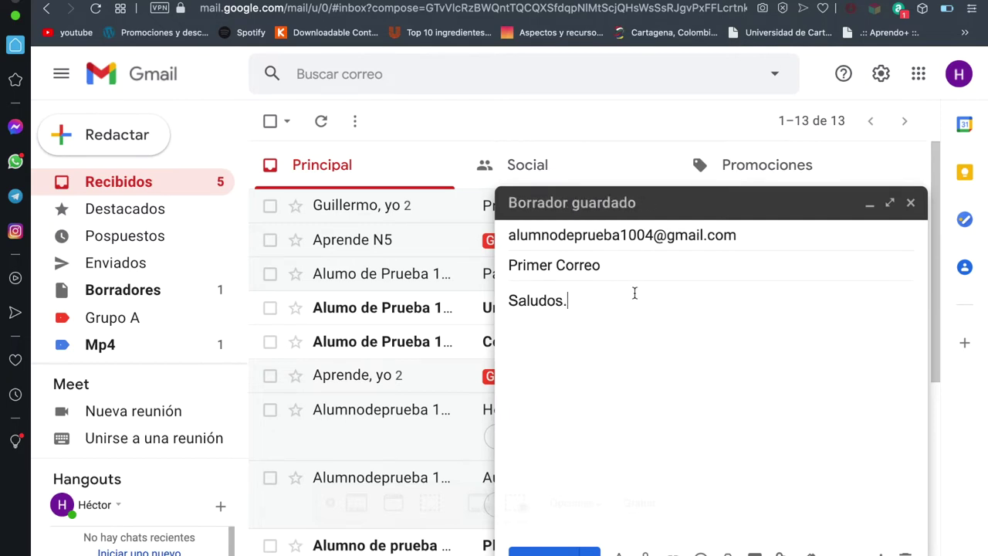
pyautogui.click(741, 239)
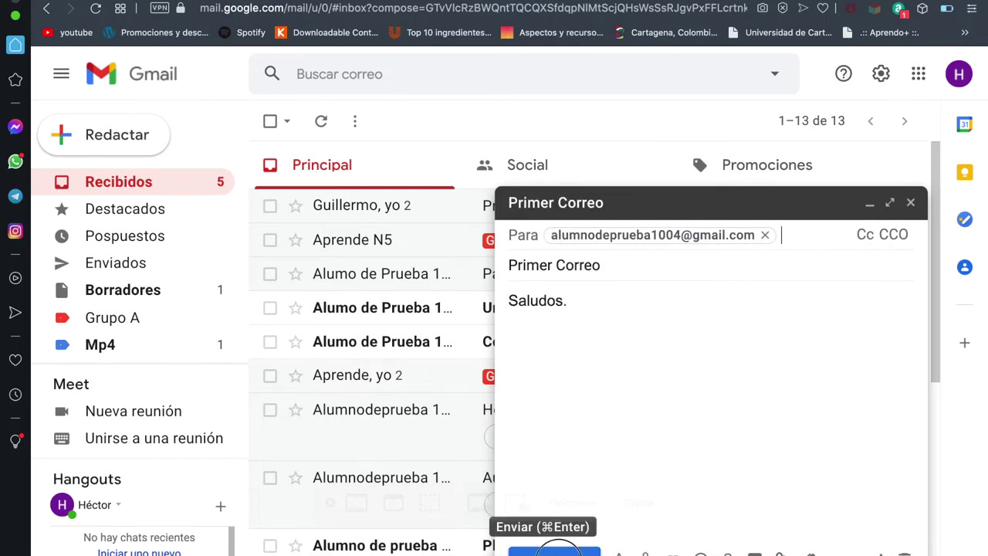
pyautogui.click(550, 550)
pyautogui.hotkey('ctrl', 'Up')
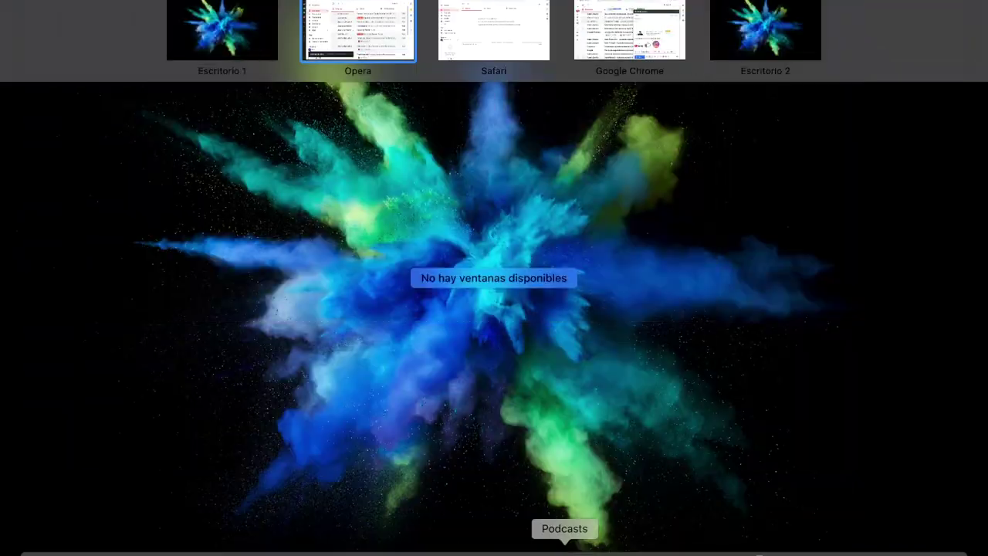
# From Chrome's Gmail, email the student 'Segundo correo' with body 'Saludos.' using Cmd+Enter.
pyautogui.click(613, 23)
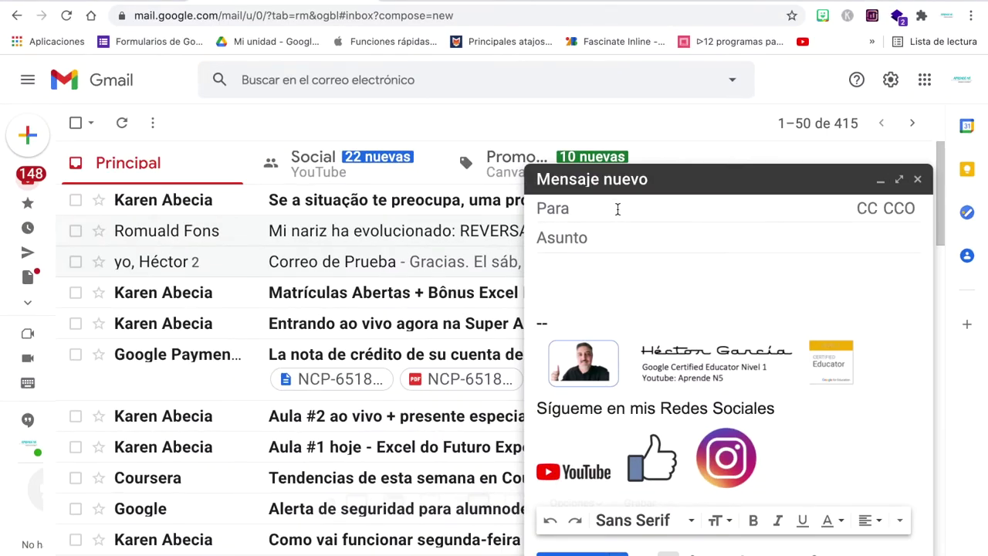
pyautogui.click(687, 237)
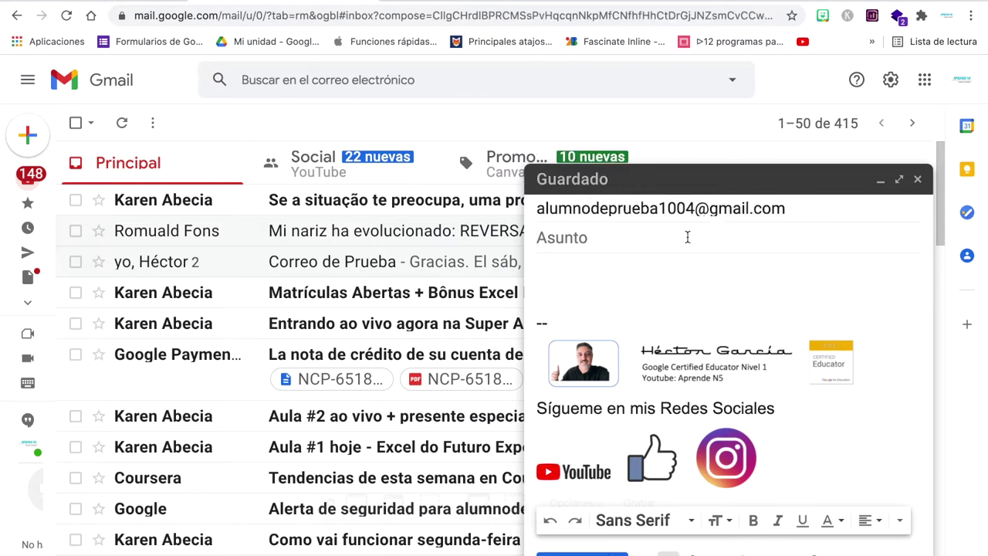
pyautogui.write('Segundo correo')
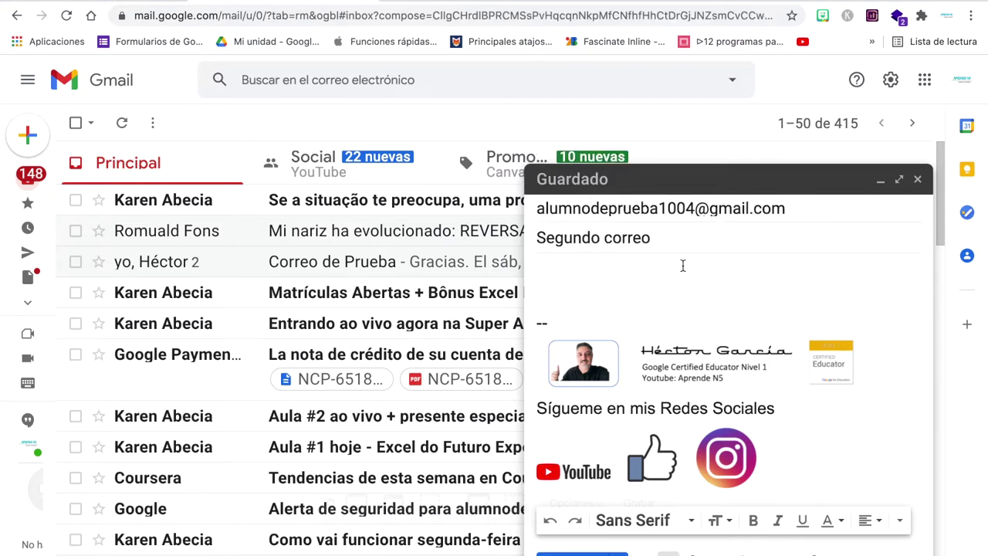
pyautogui.click(665, 281)
pyautogui.write('Saludos.')
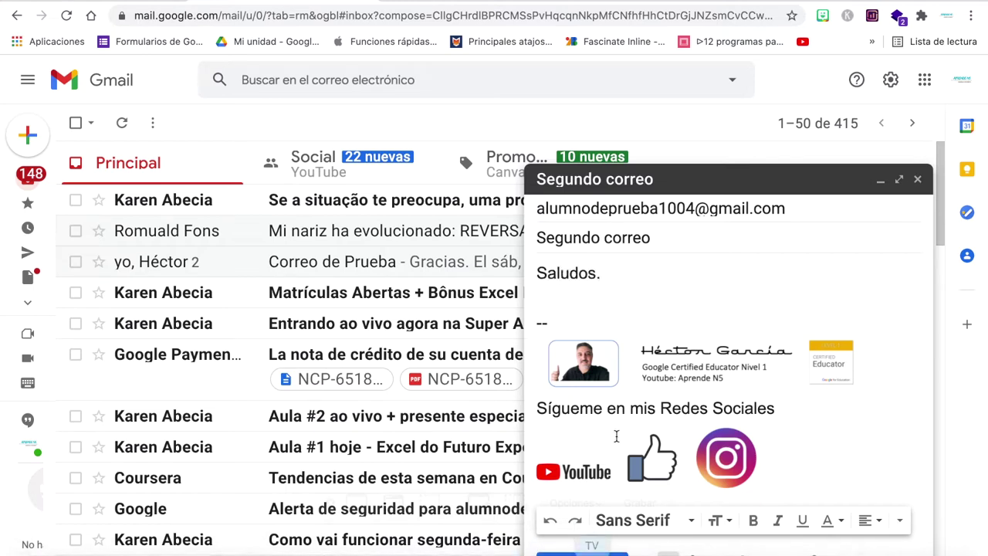
pyautogui.press('super+Return')
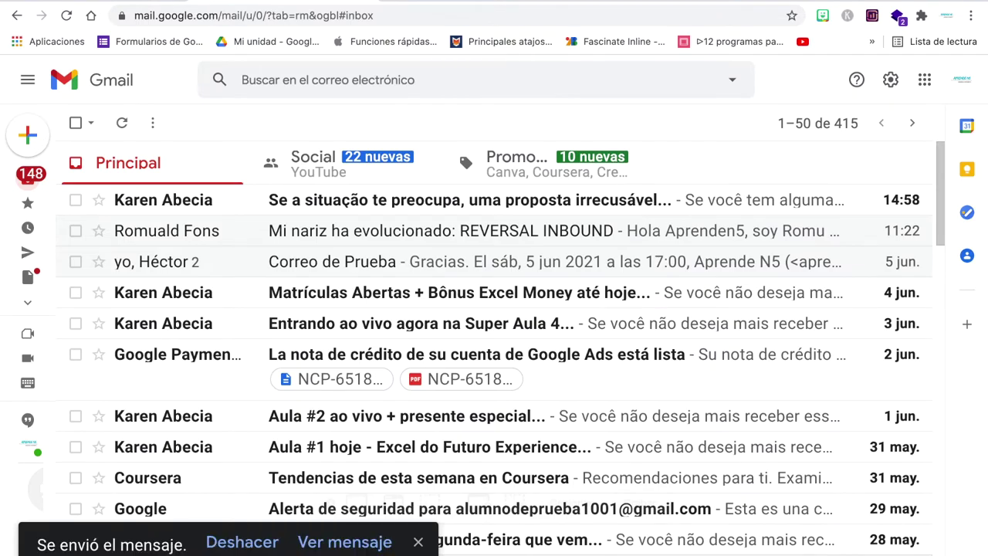
pyautogui.hotkey('ctrl', 'Up')
pyautogui.click(518, 31)
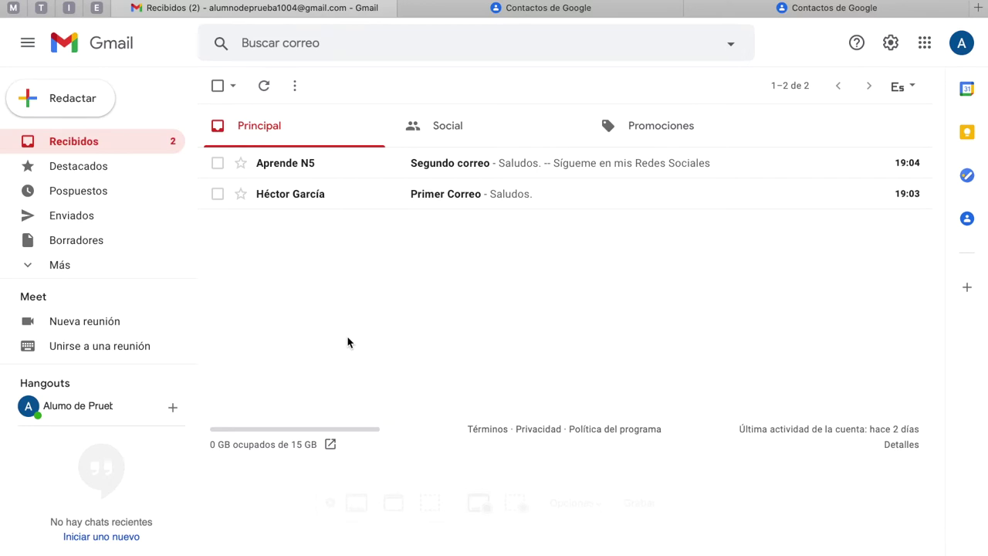
# Glance at the Contactos de Google tab, then return to Gmail and read 'Primer Correo'.
pyautogui.moveTo(314, 201)
pyautogui.click(620, 13)
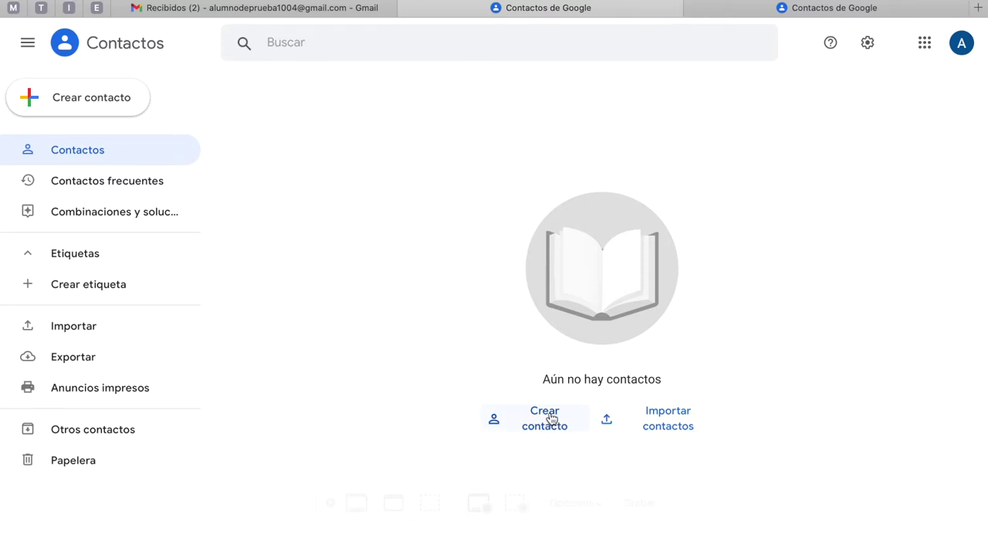
pyautogui.click(339, 9)
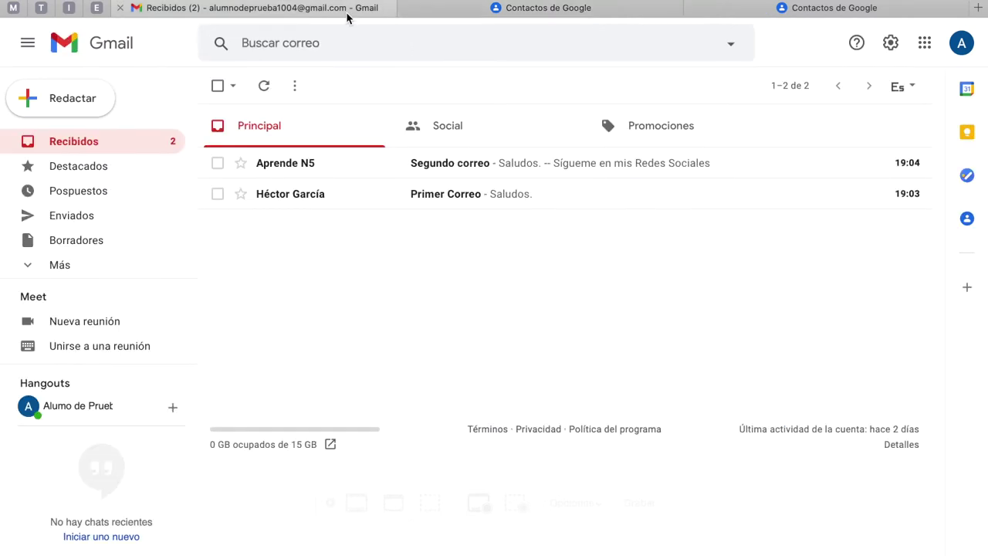
pyautogui.click(435, 201)
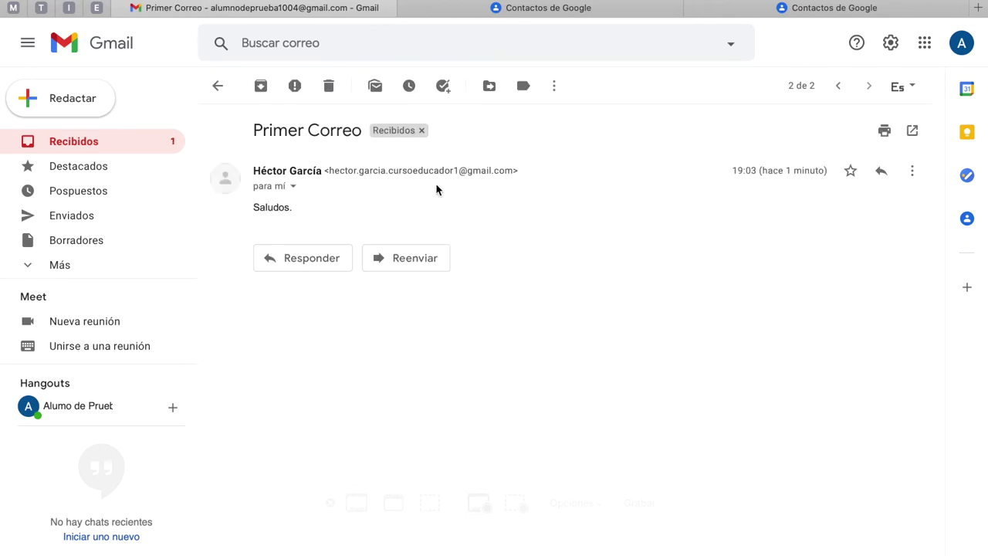
# Reply 'Gracias, saludos.' to 'Primer Correo' and show the sent reply's details.
pyautogui.click(331, 262)
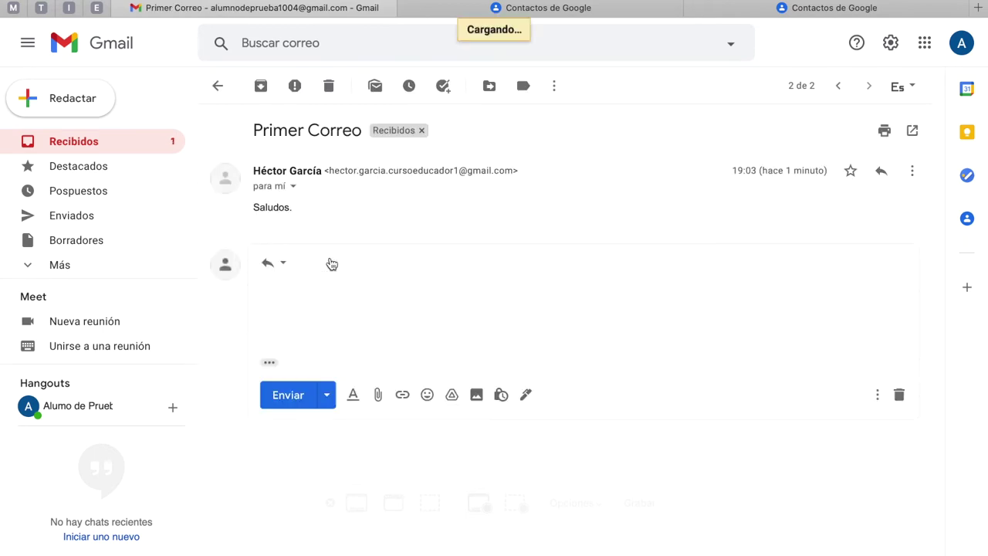
pyautogui.write('Gra')
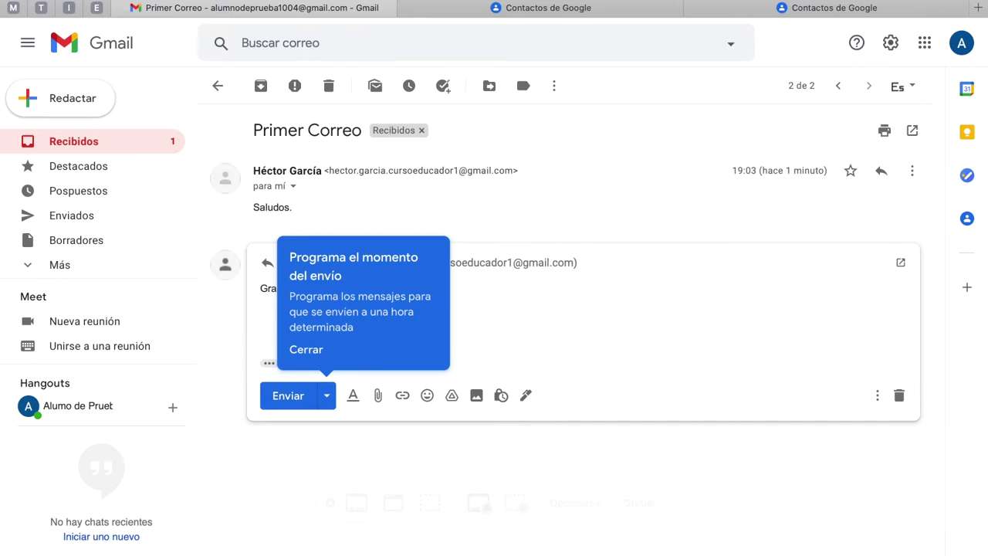
pyautogui.click(313, 351)
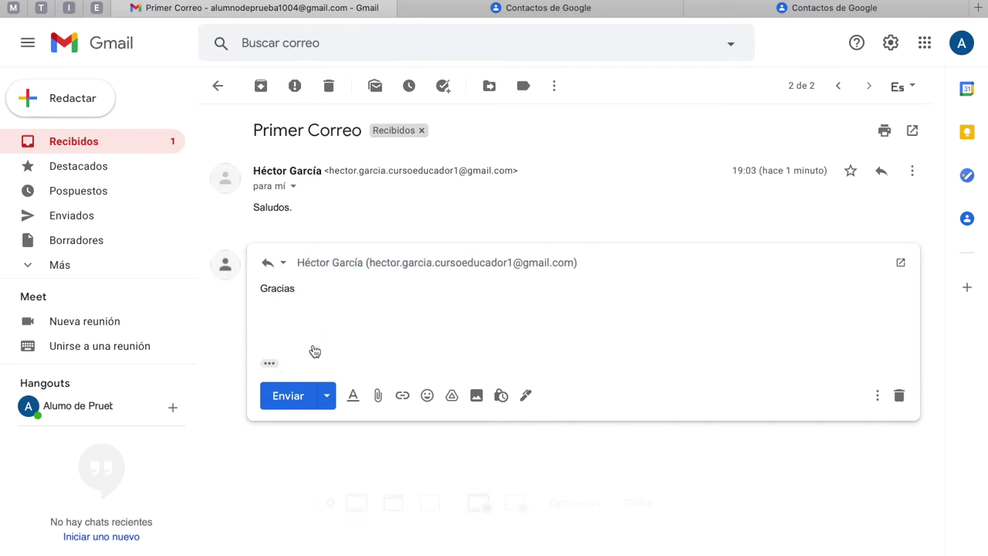
pyautogui.write(', saludos.')
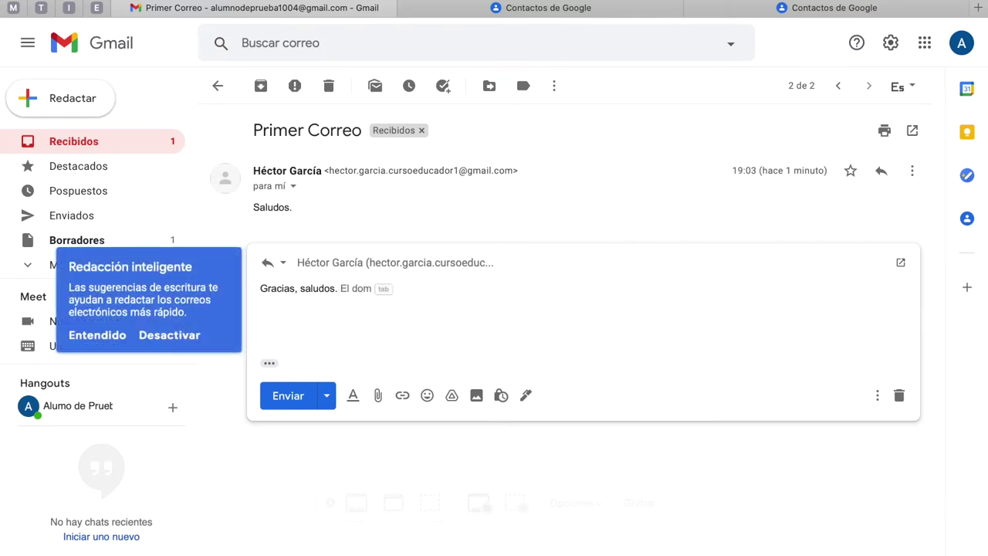
pyautogui.press('Return')
pyautogui.click(293, 400)
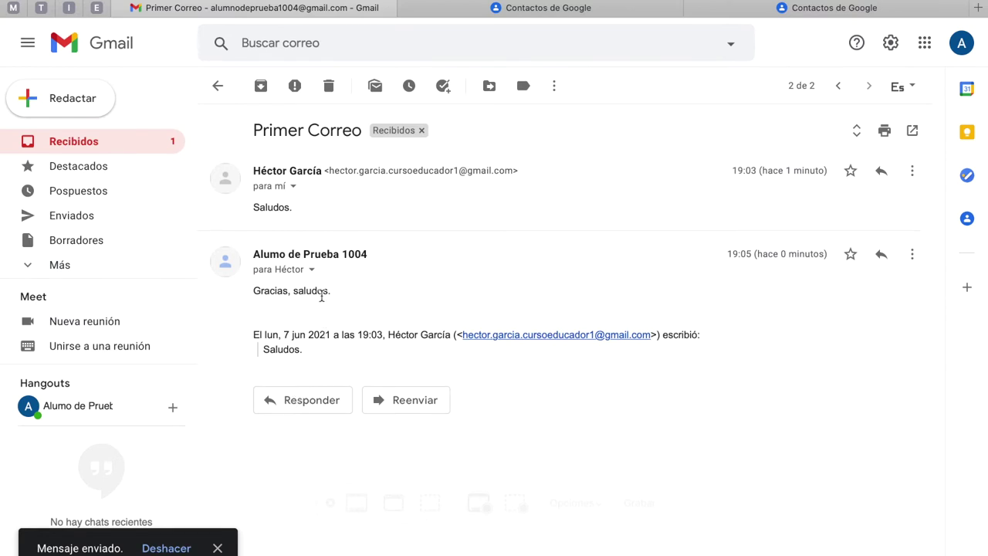
pyautogui.click(313, 271)
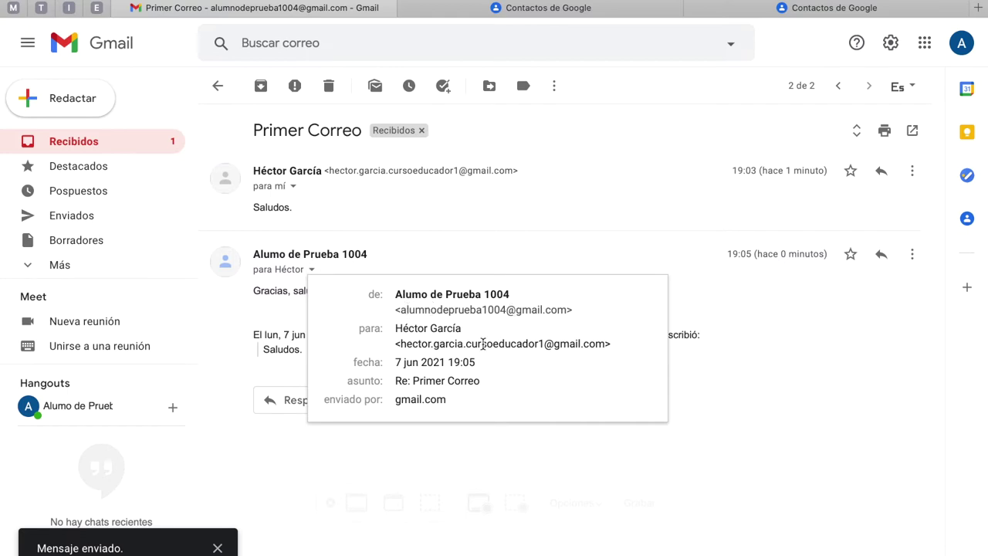
# Save the 'Primer Correo' sender to contacts via Más información and close the side panel.
pyautogui.moveTo(484, 344)
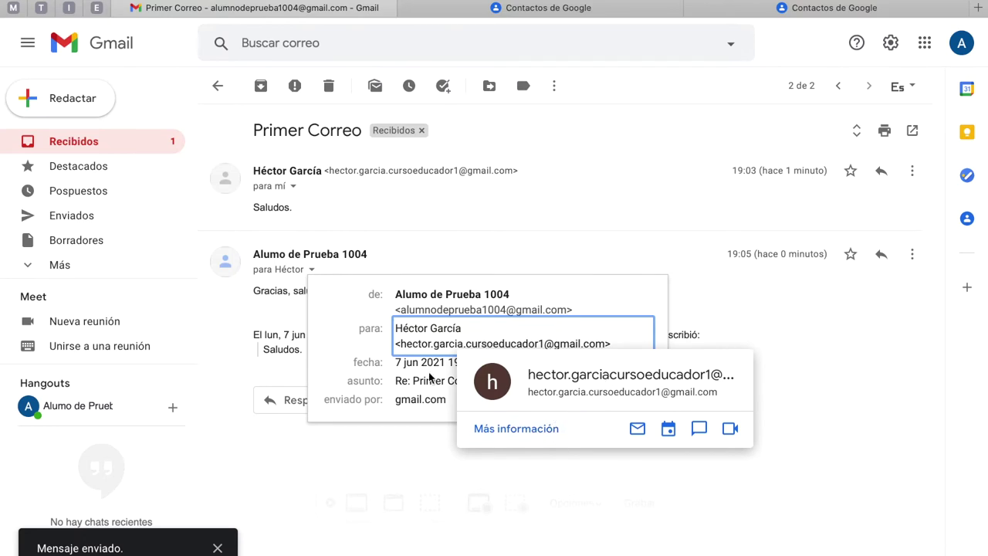
pyautogui.click(398, 540)
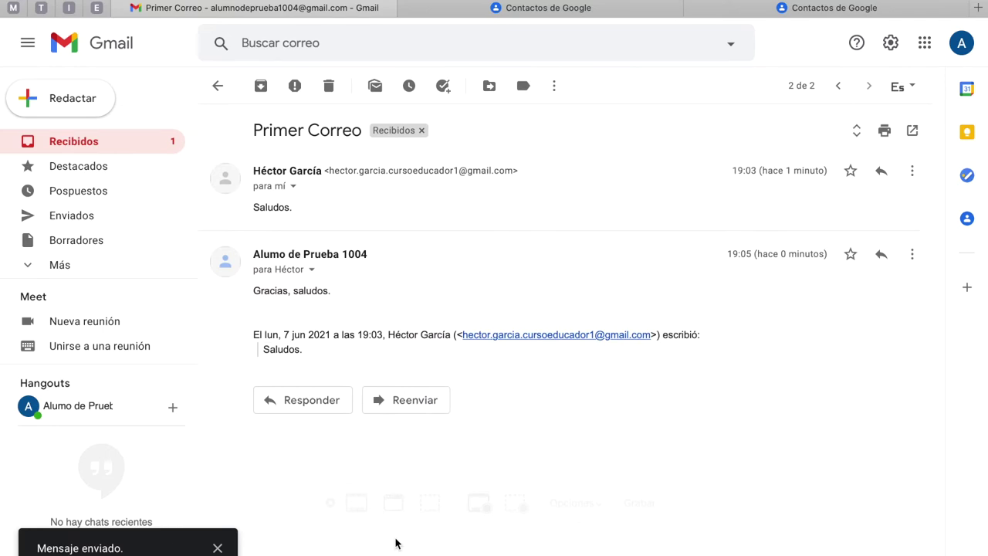
pyautogui.click(312, 270)
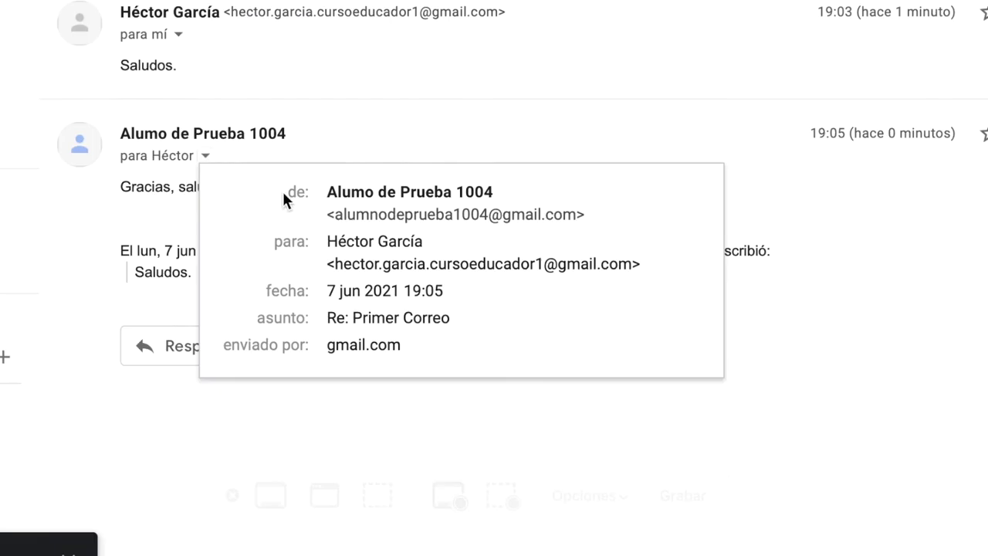
pyautogui.moveTo(327, 264); pyautogui.dragTo(643, 265)
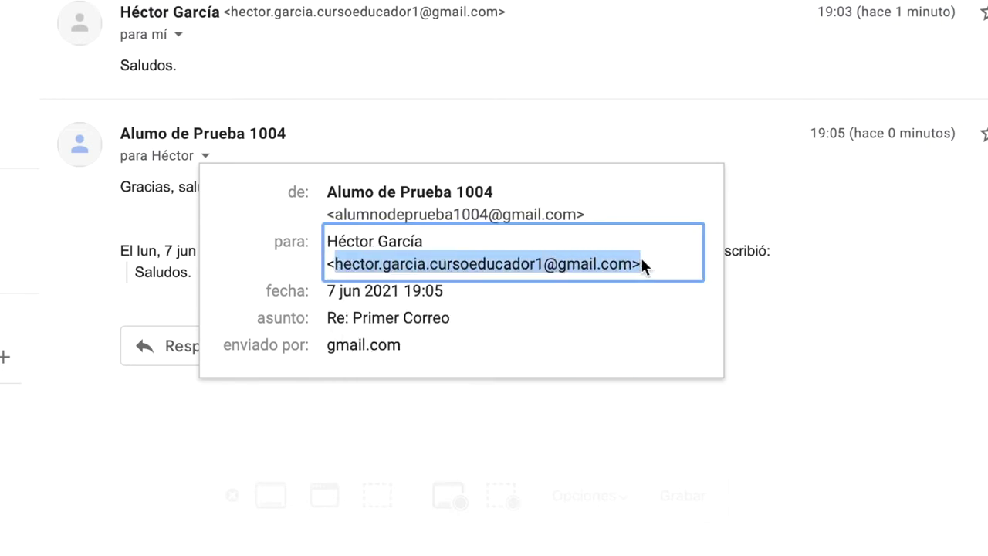
pyautogui.click(604, 263)
pyautogui.moveTo(563, 262)
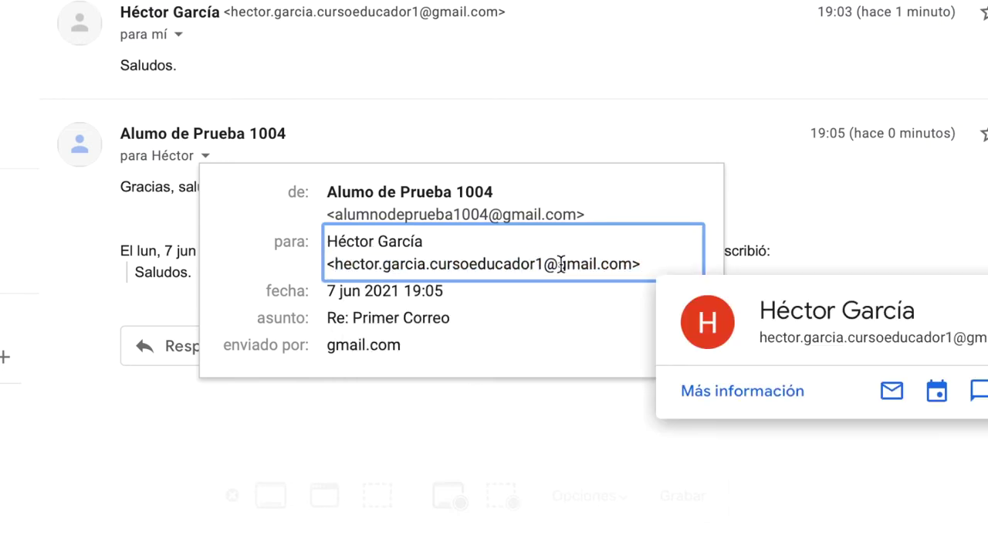
pyautogui.click(703, 416)
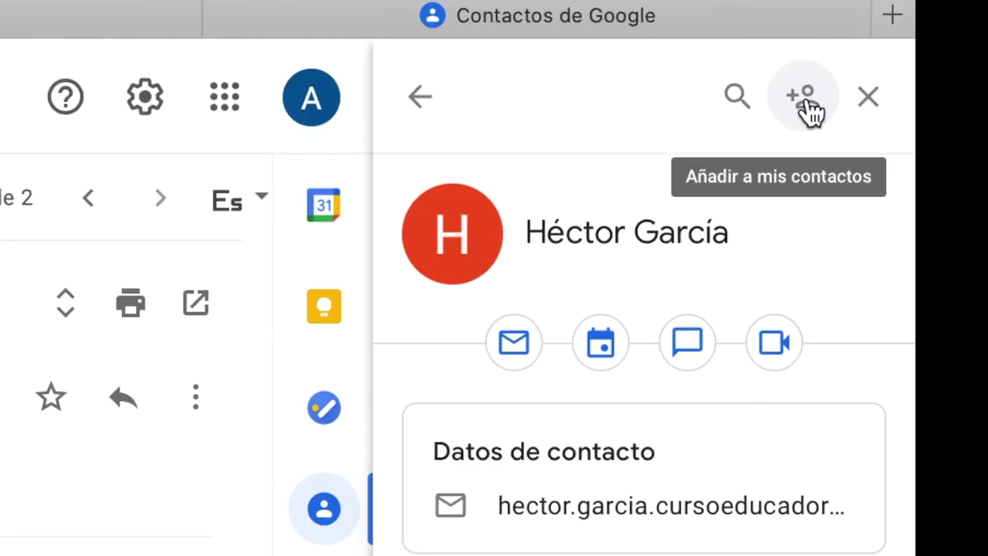
pyautogui.click(941, 44)
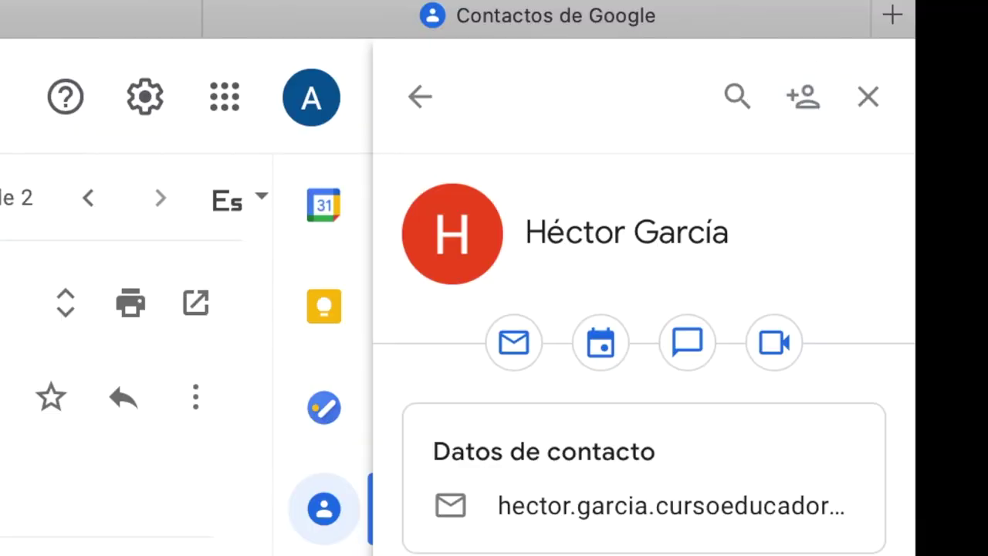
pyautogui.click(963, 44)
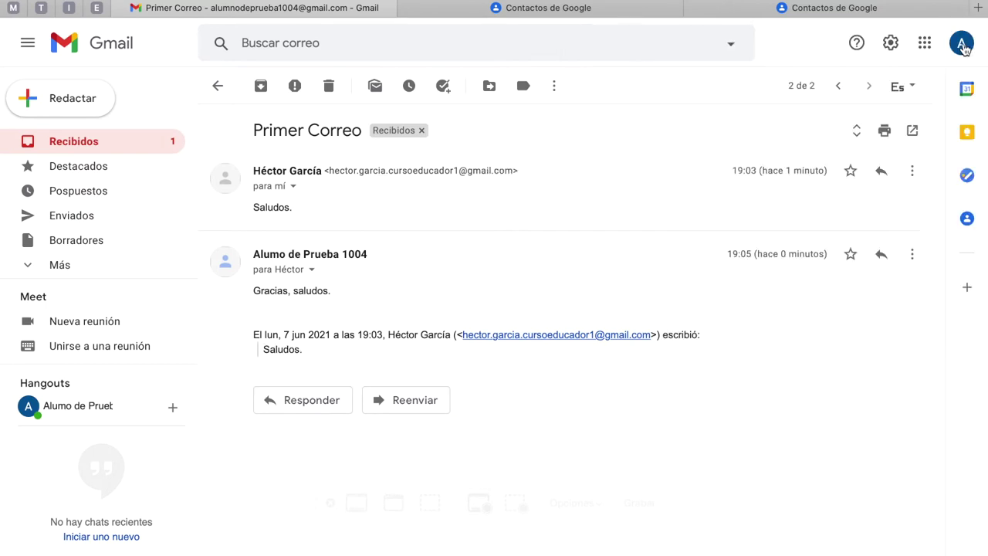
# Reply 'saludos' to the 'Segundo correo' email and show the reply's recipient details.
pyautogui.click(97, 143)
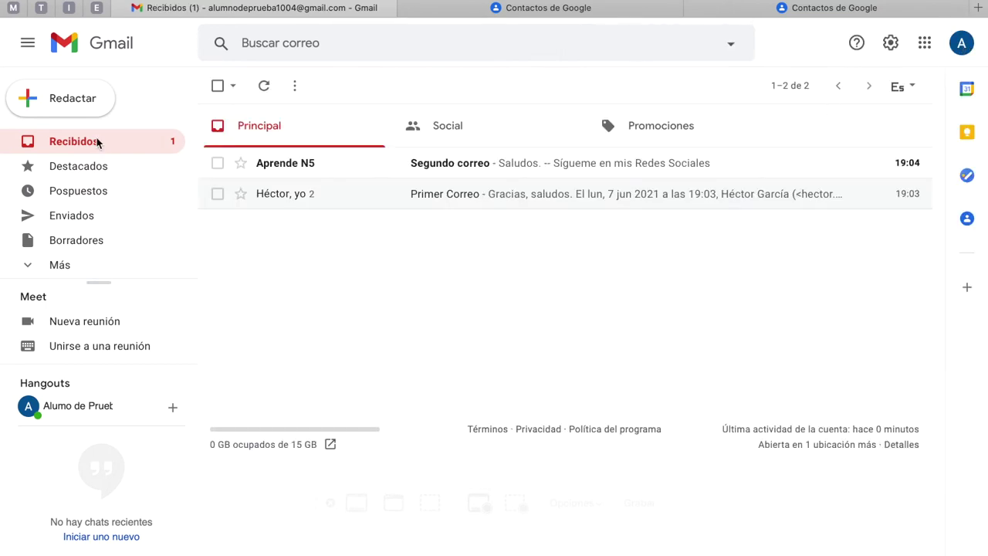
pyautogui.click(359, 165)
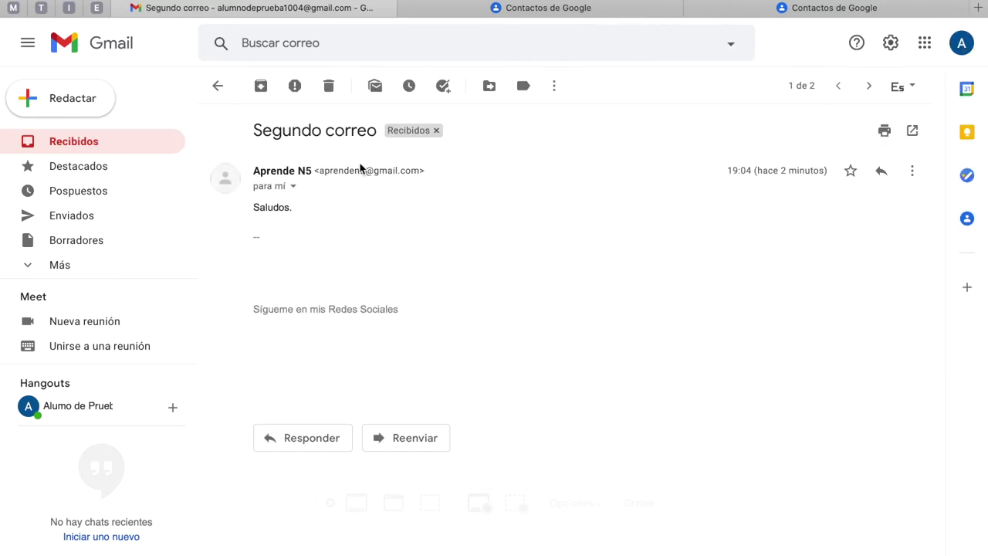
pyautogui.click(314, 439)
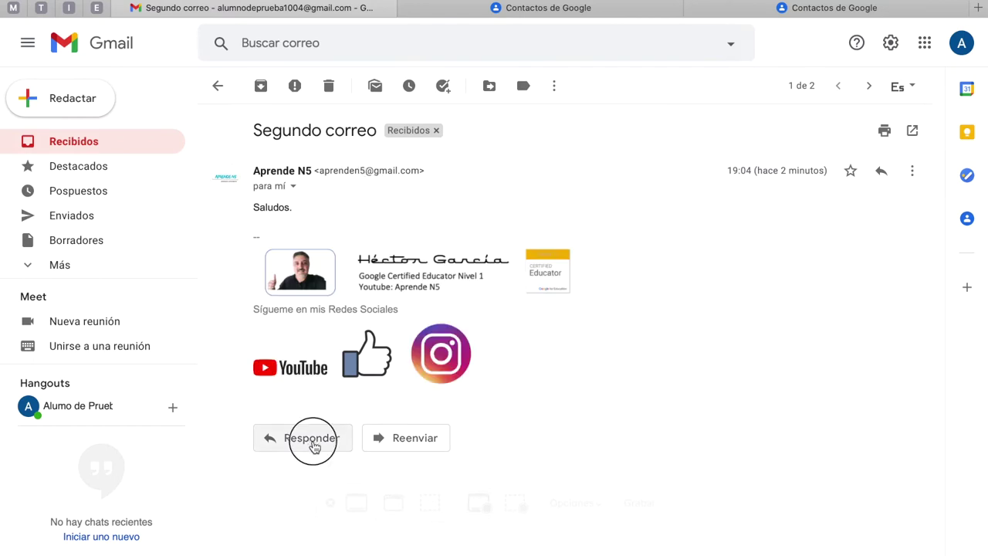
pyautogui.write('saludos')
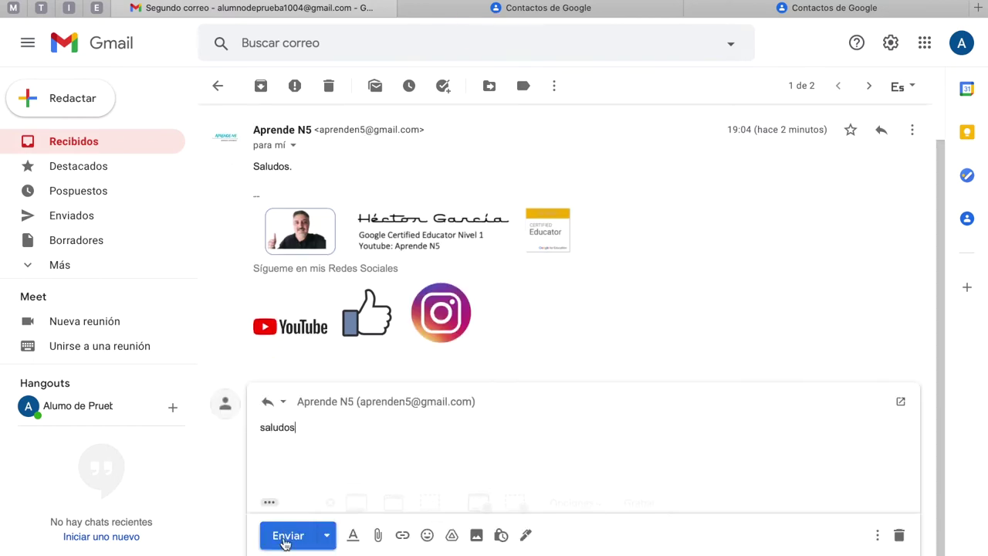
pyautogui.click(284, 535)
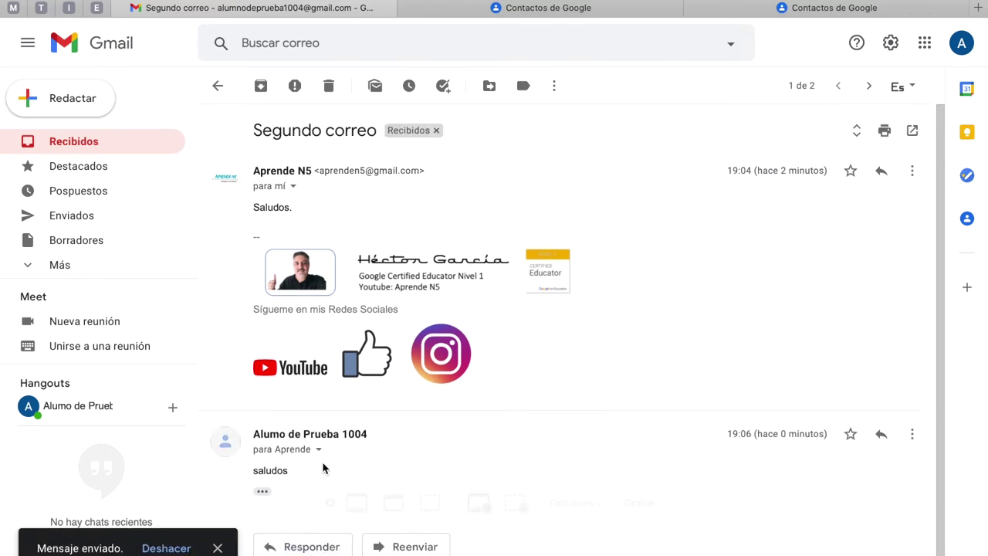
pyautogui.click(319, 451)
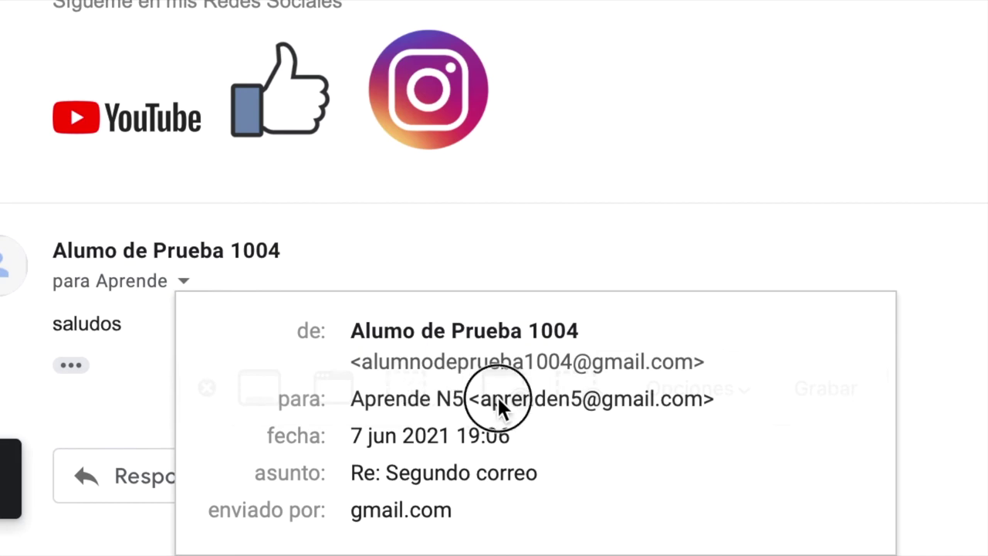
# Save the 'Segundo correo' sender to contacts via Más información and close the panel.
pyautogui.moveTo(497, 509)
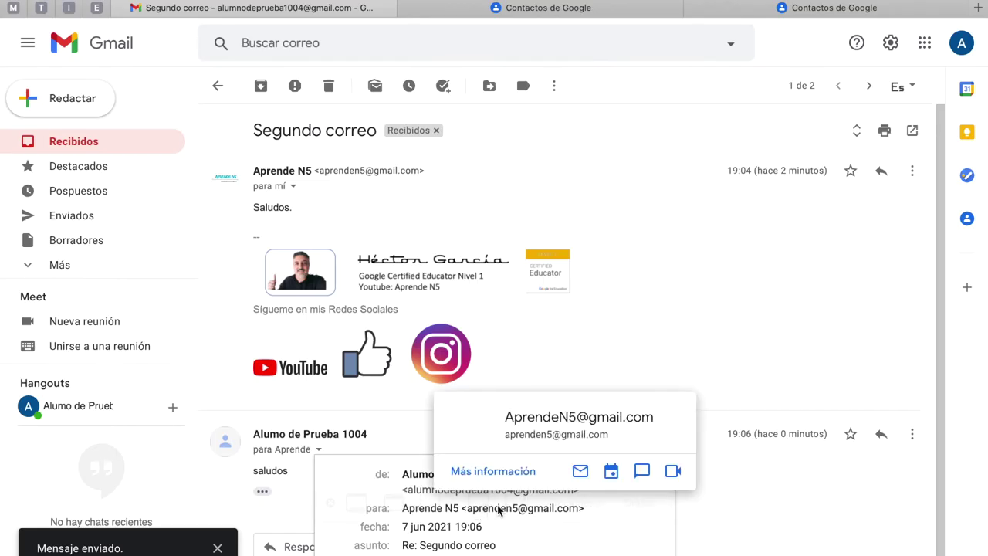
pyautogui.click(500, 472)
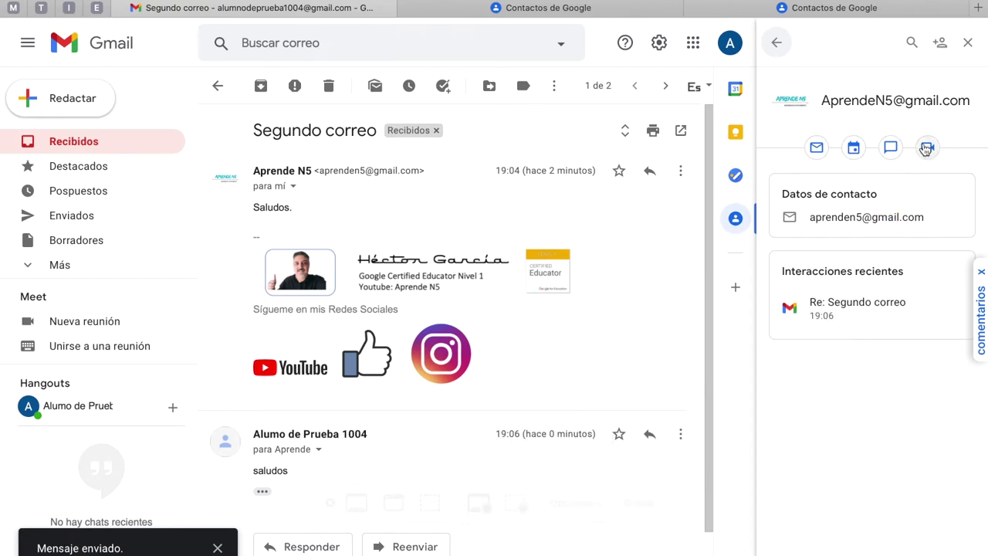
pyautogui.click(943, 45)
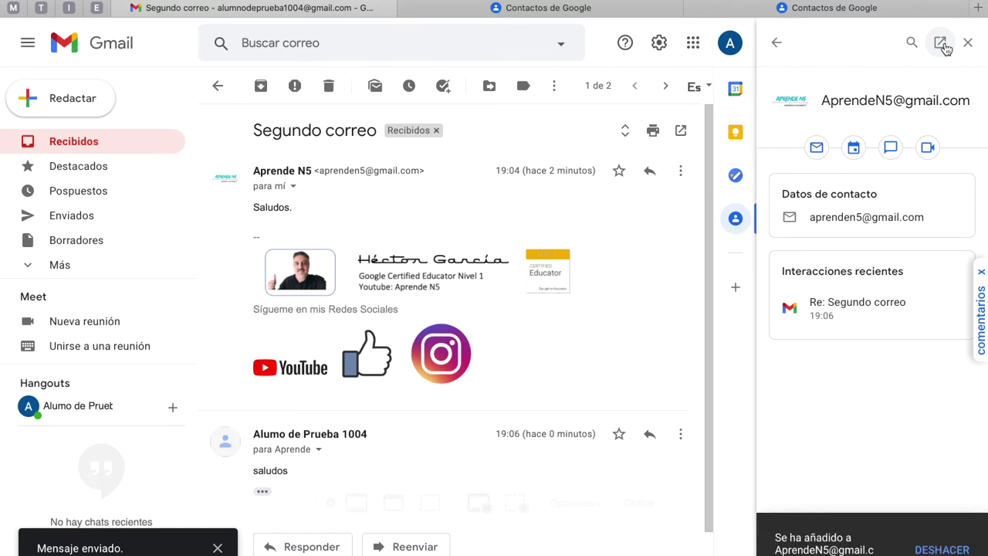
pyautogui.click(967, 43)
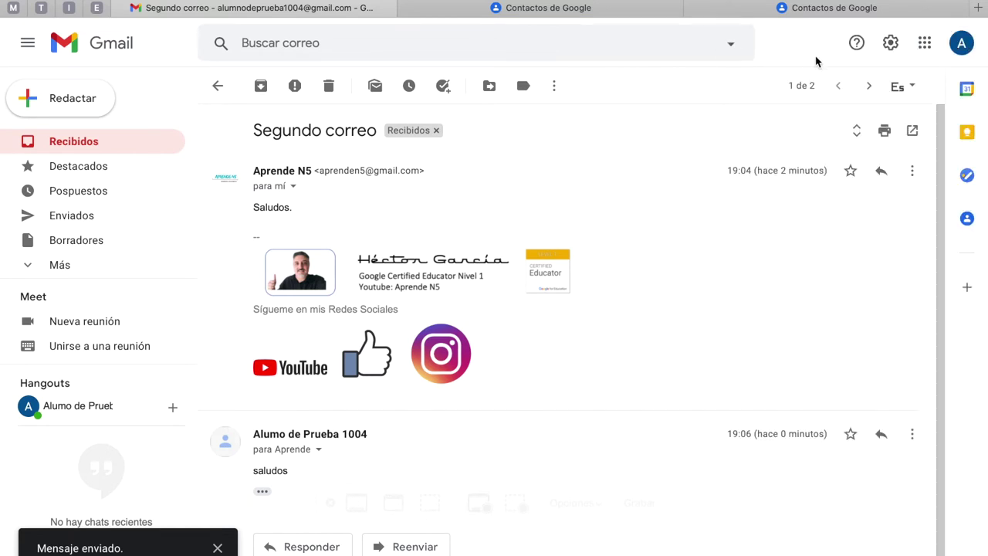
pyautogui.click(924, 42)
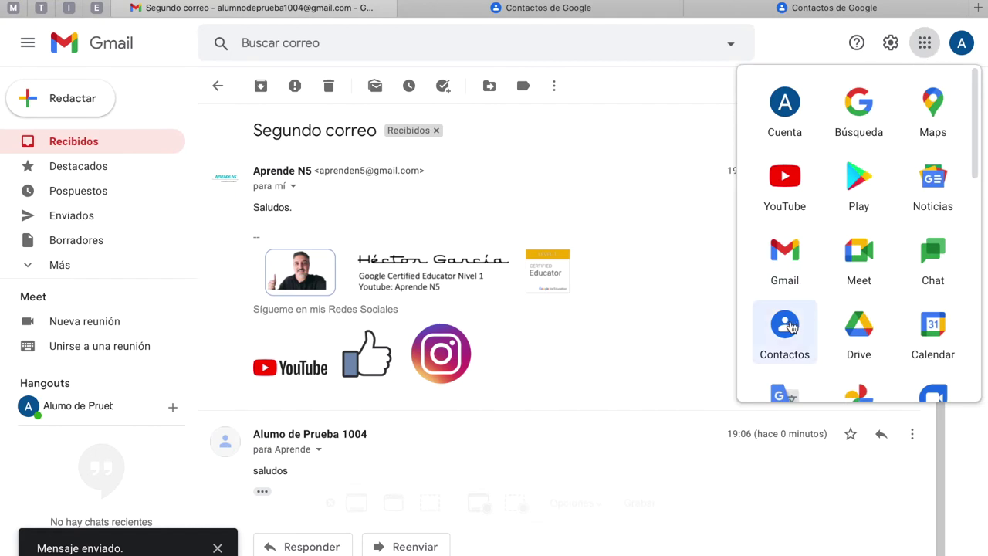
# Switch to Google Contacts listing both new senders and begin creating a label.
pyautogui.click(626, 9)
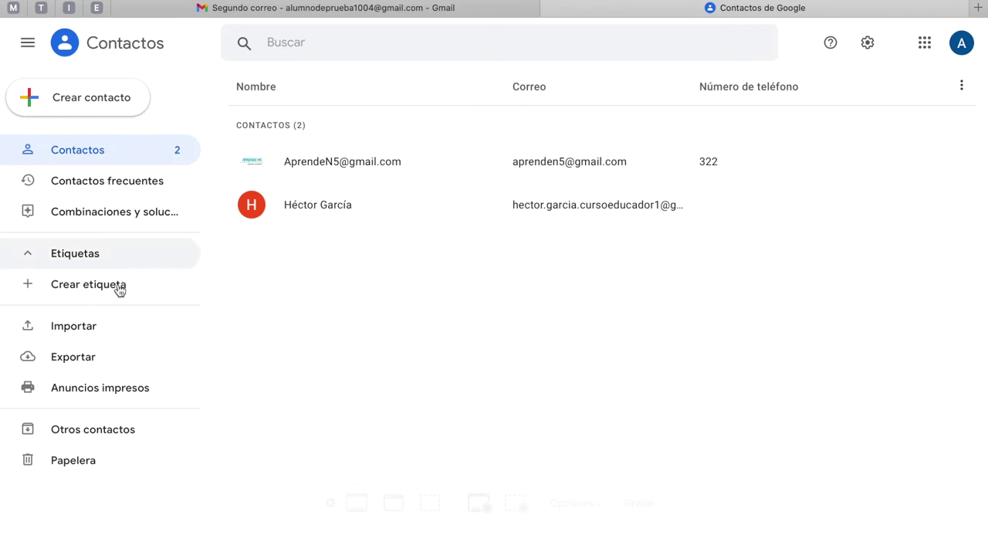
pyautogui.click(120, 289)
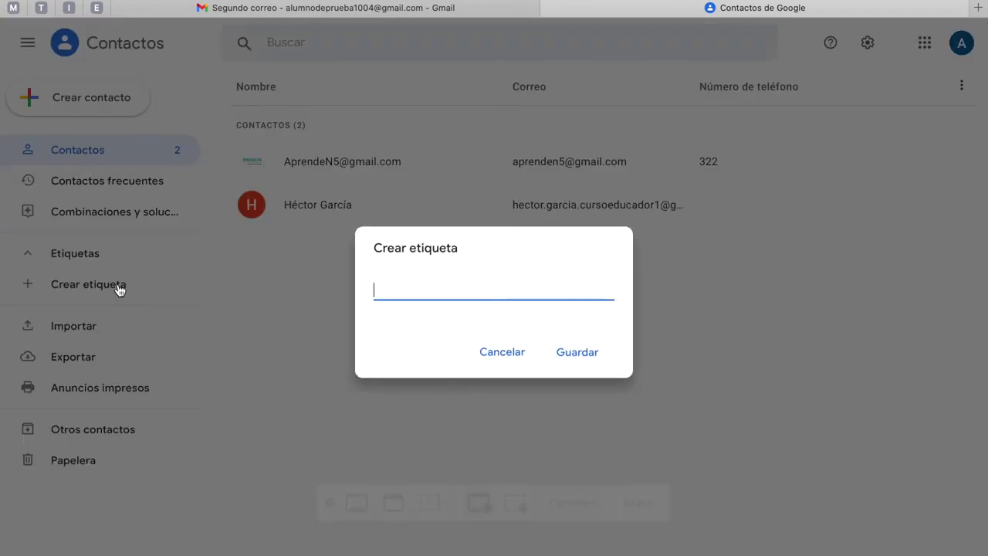
# Create the GrupoA label and apply it to the AprendeN5 contact.
pyautogui.write('GrupoA')
pyautogui.click(590, 357)
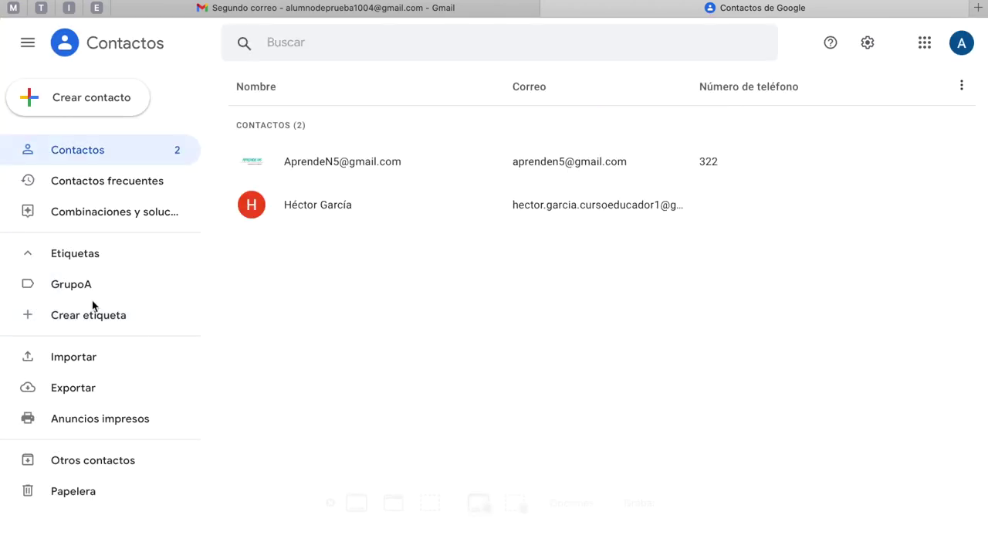
pyautogui.click(961, 162)
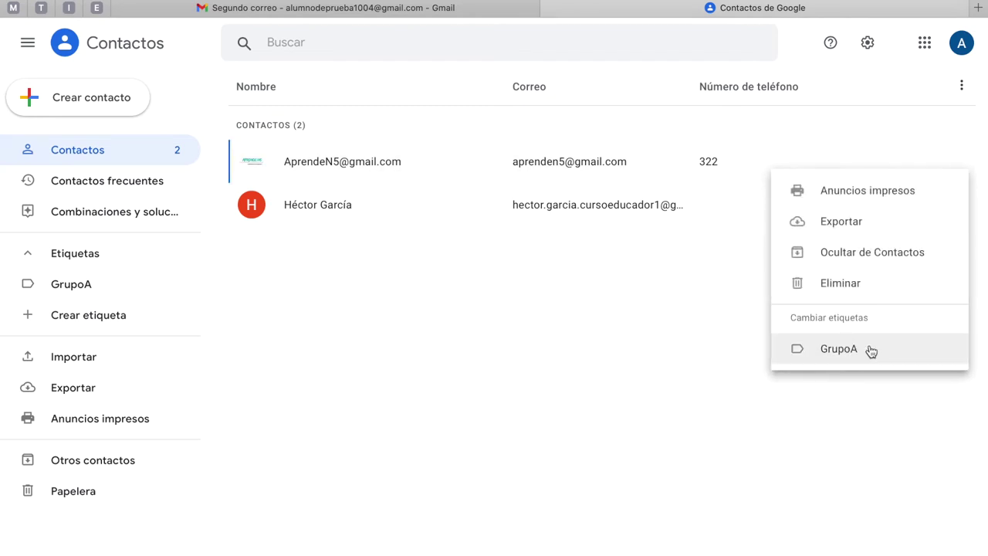
pyautogui.click(839, 354)
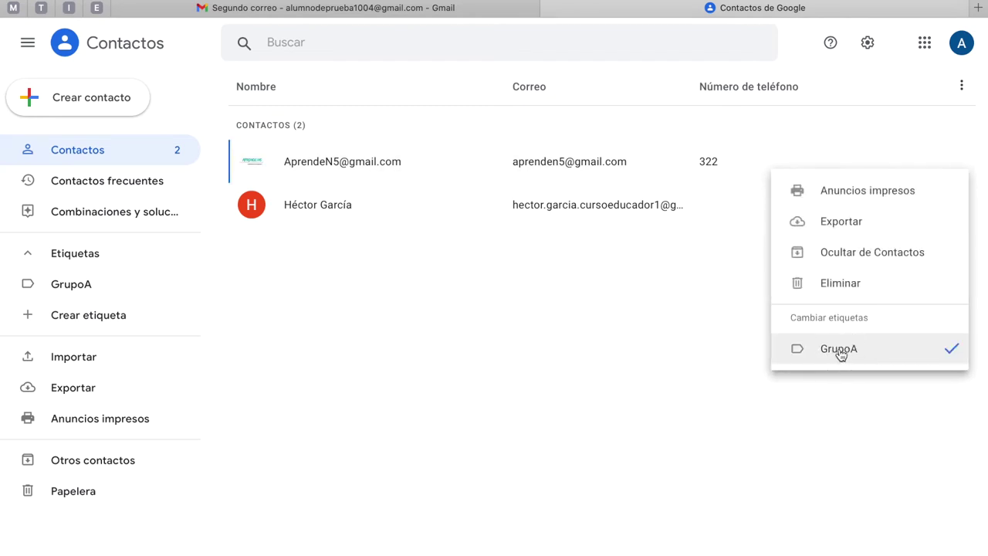
pyautogui.click(668, 319)
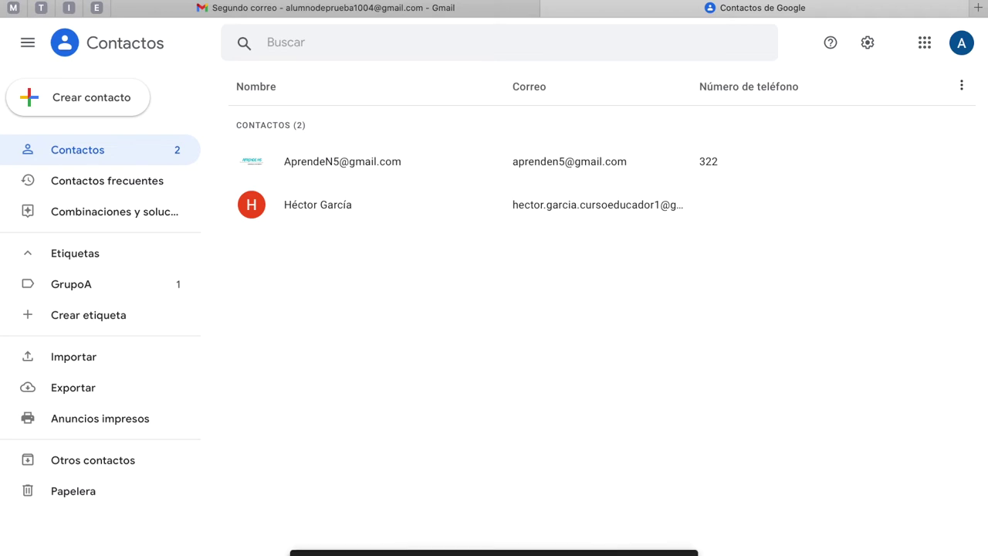
# Add the GrupoA label to the teacher's contact and show the GrupoA contact list.
pyautogui.moveTo(792, 207)
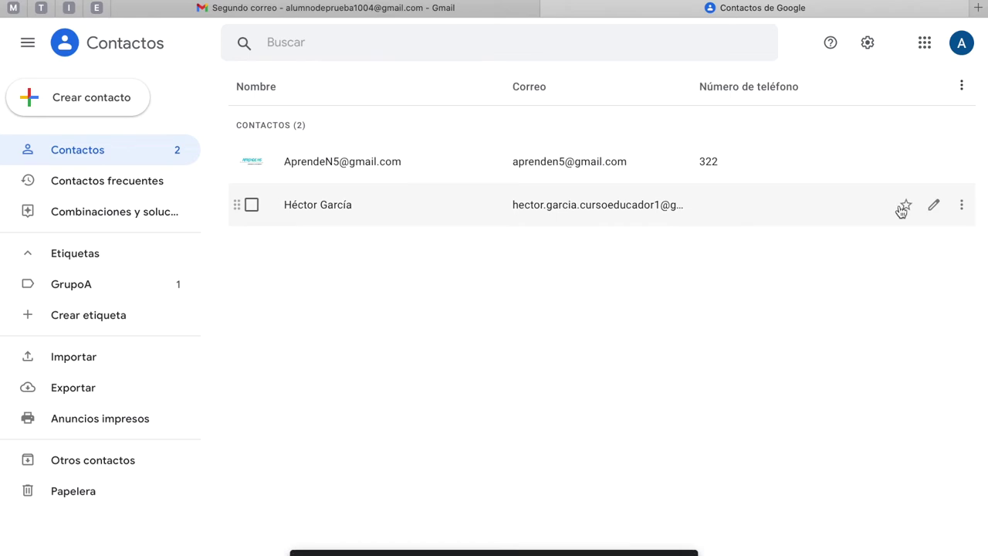
pyautogui.click(962, 209)
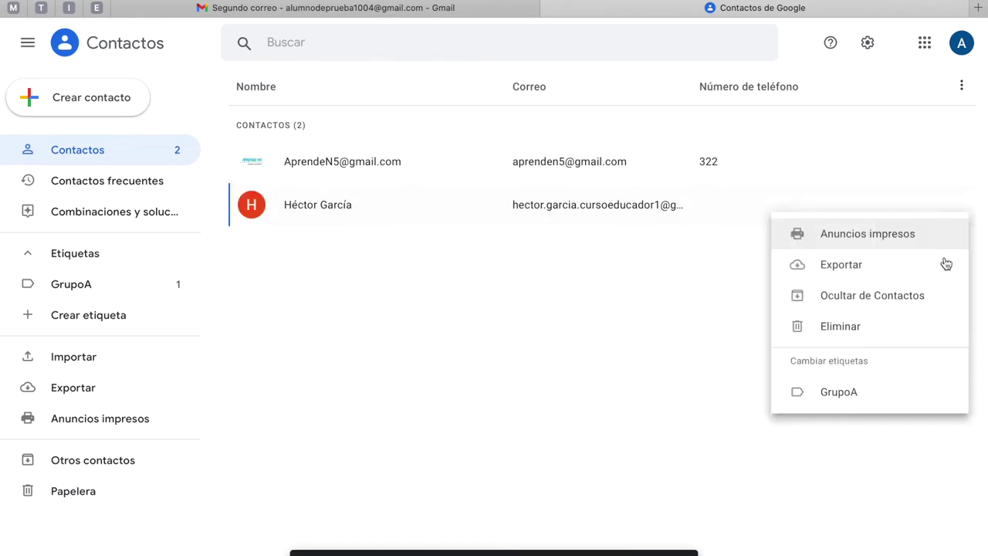
pyautogui.click(876, 399)
pyautogui.click(889, 477)
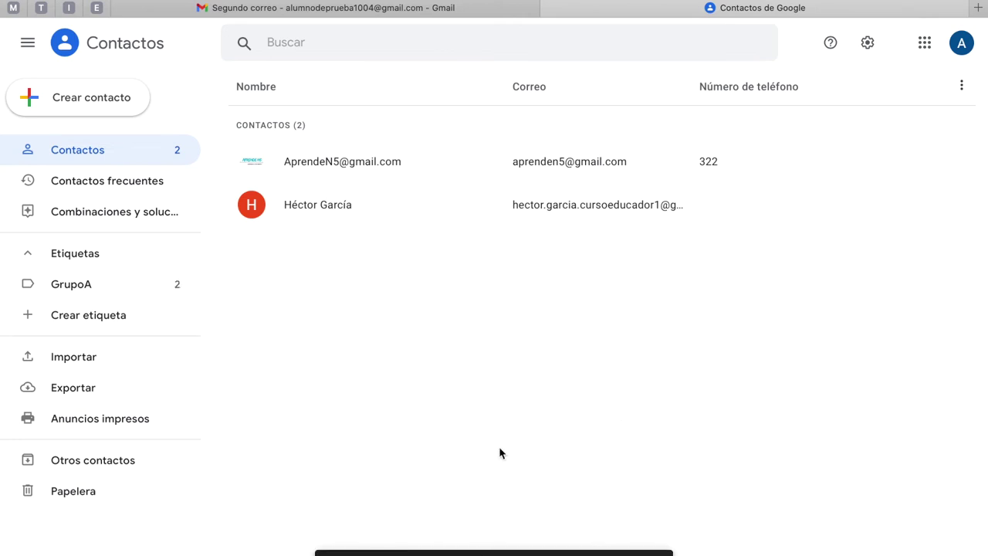
pyautogui.click(98, 289)
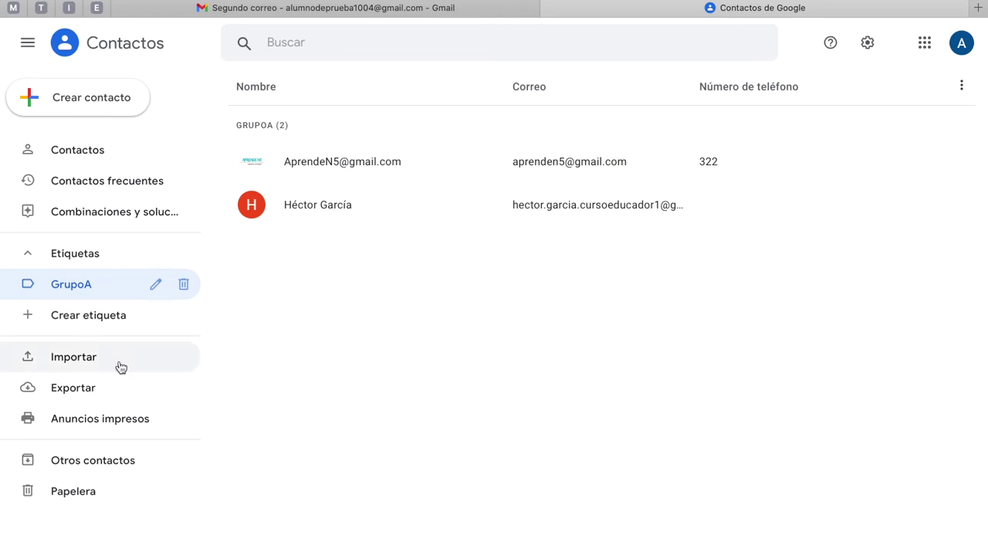
pyautogui.click(93, 393)
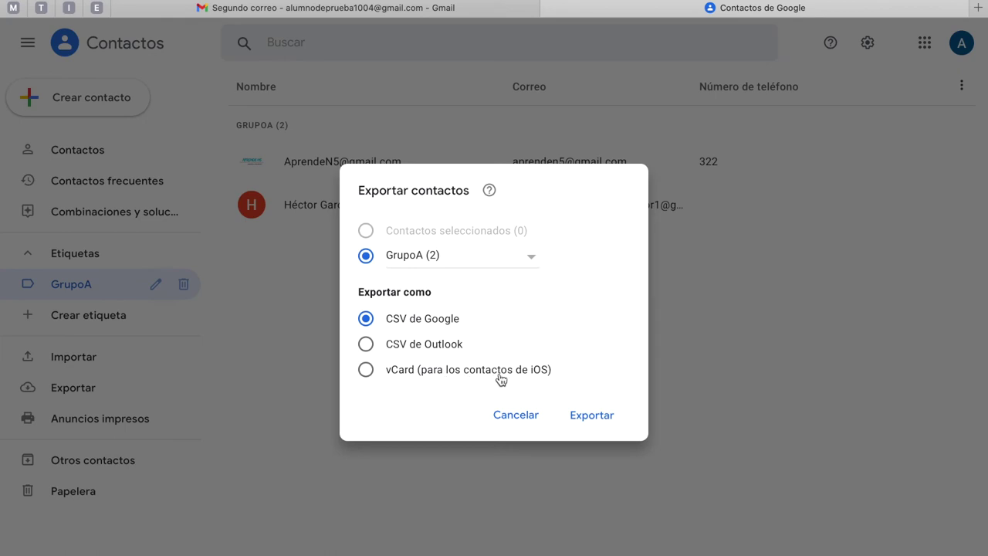
# Export the GrupoA contacts as Google CSV, saving the file as grupoa.csv on the desktop.
pyautogui.click(605, 423)
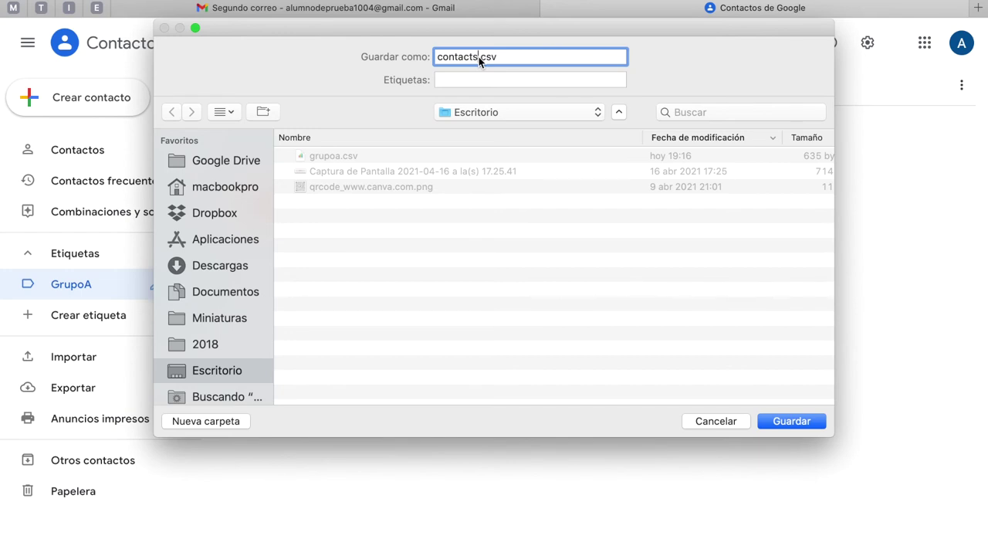
pyautogui.moveTo(479, 60); pyautogui.dragTo(415, 55)
pyautogui.write('grupo')
pyautogui.click(793, 421)
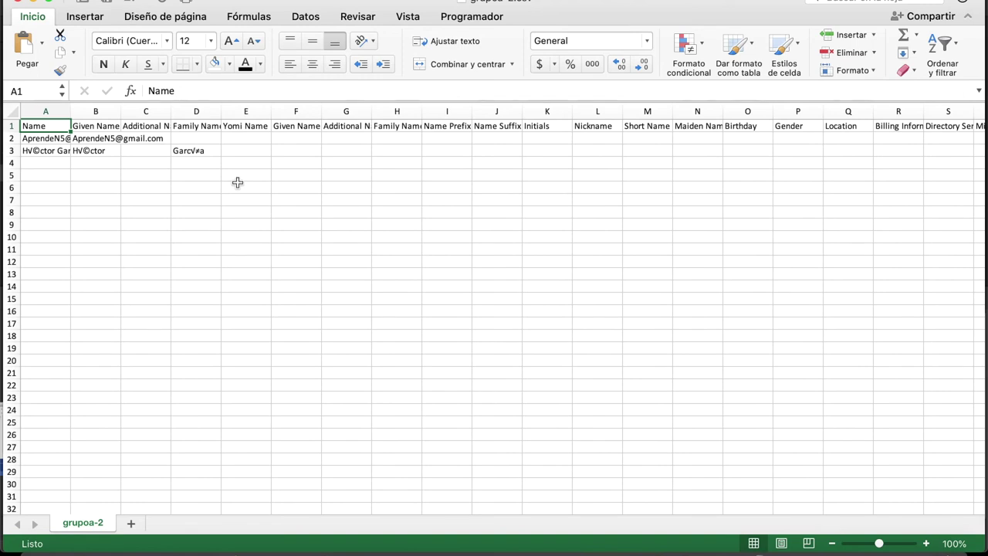
# Auto-fit columns A, B and C of the grupoa-2 sheet to their contents.
pyautogui.doubleClick(70, 111)
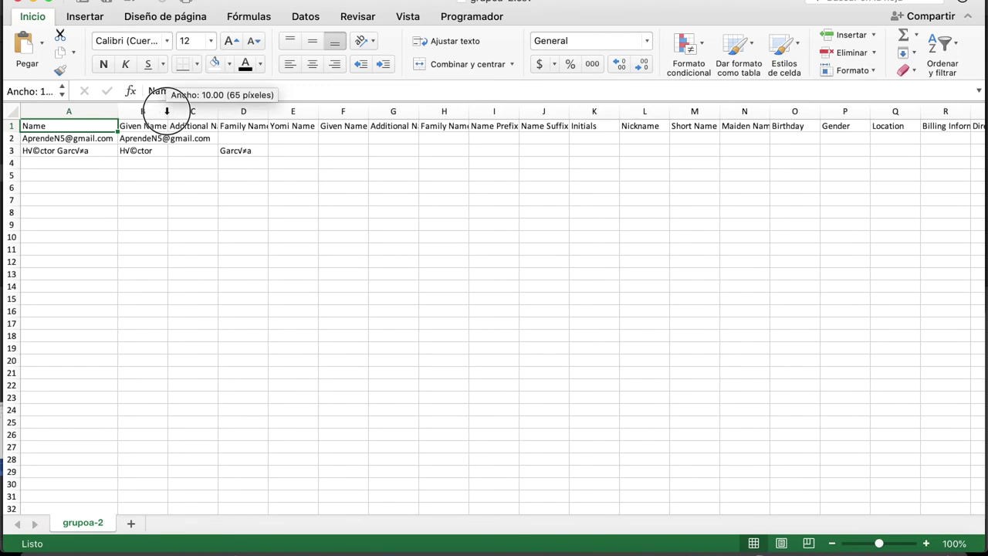
pyautogui.doubleClick(168, 112)
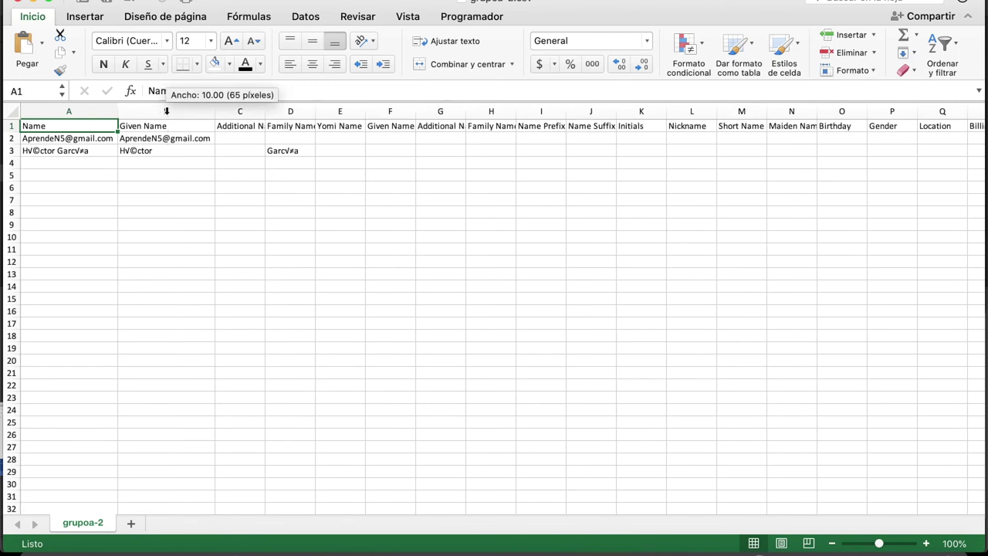
pyautogui.doubleClick(266, 112)
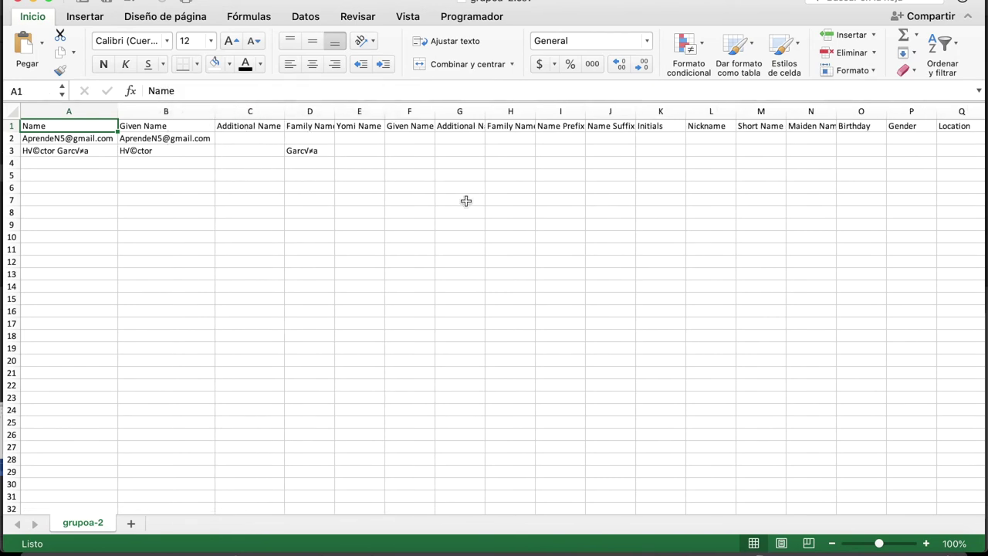
pyautogui.hscroll(2, 466, 200)
pyautogui.hscroll(5, 466, 201)
pyautogui.hscroll(2, 466, 200)
pyautogui.hscroll(5, 466, 201)
pyautogui.hscroll(1, 466, 200)
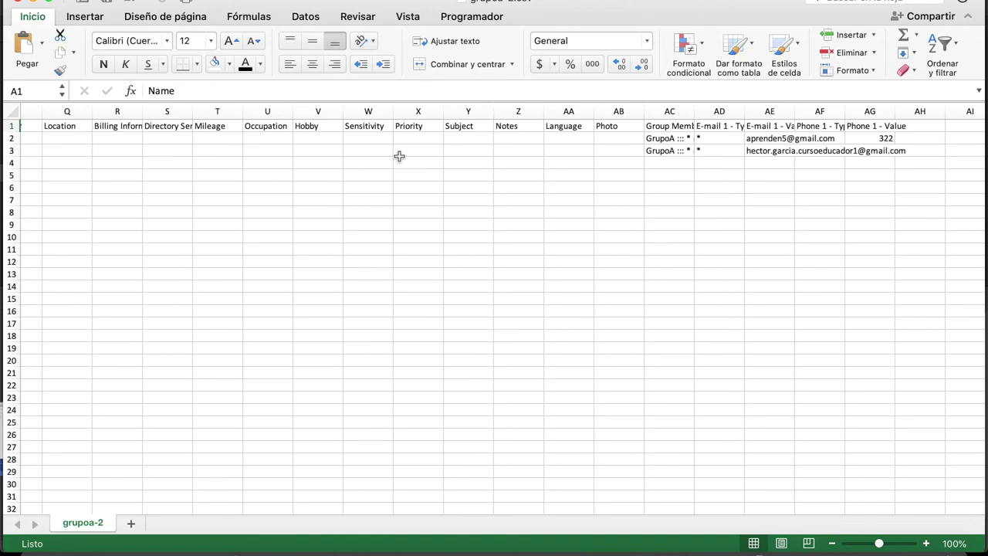
pyautogui.hscroll(-15, 399, 156)
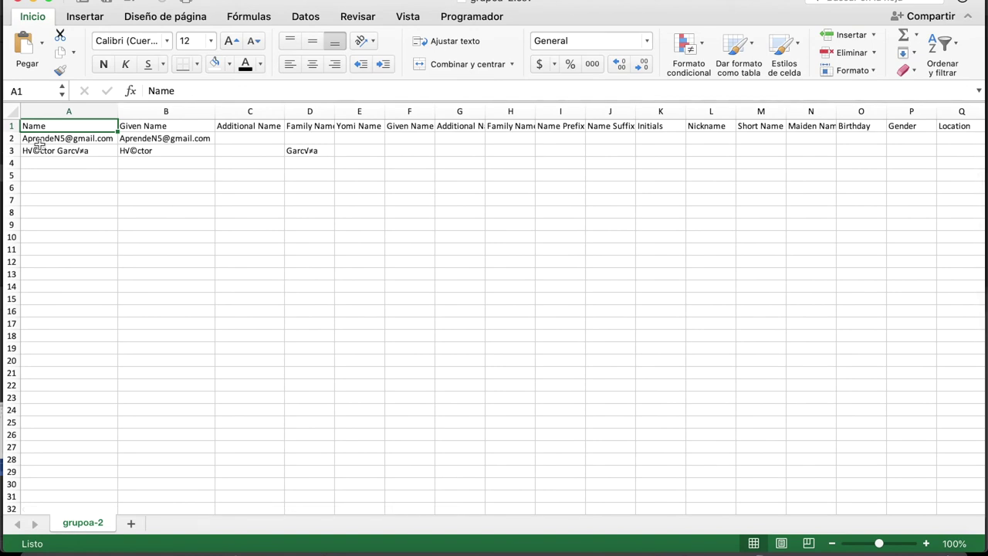
# Auto-fit column AC so the Group Membership entries are fully readable.
pyautogui.click(70, 172)
pyautogui.scroll(-1, 73, 173)
pyautogui.scroll(3, 71, 171)
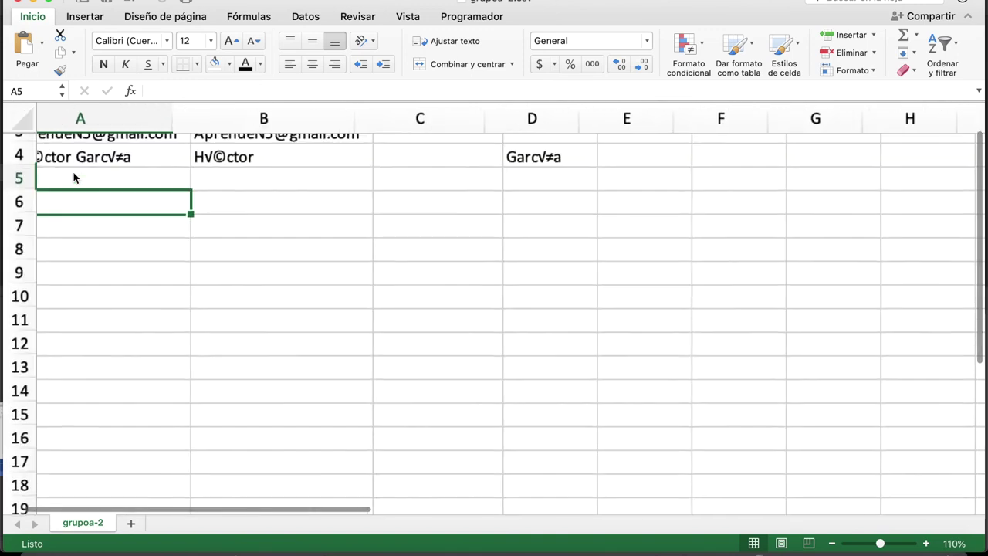
pyautogui.scroll(5, 69, 169)
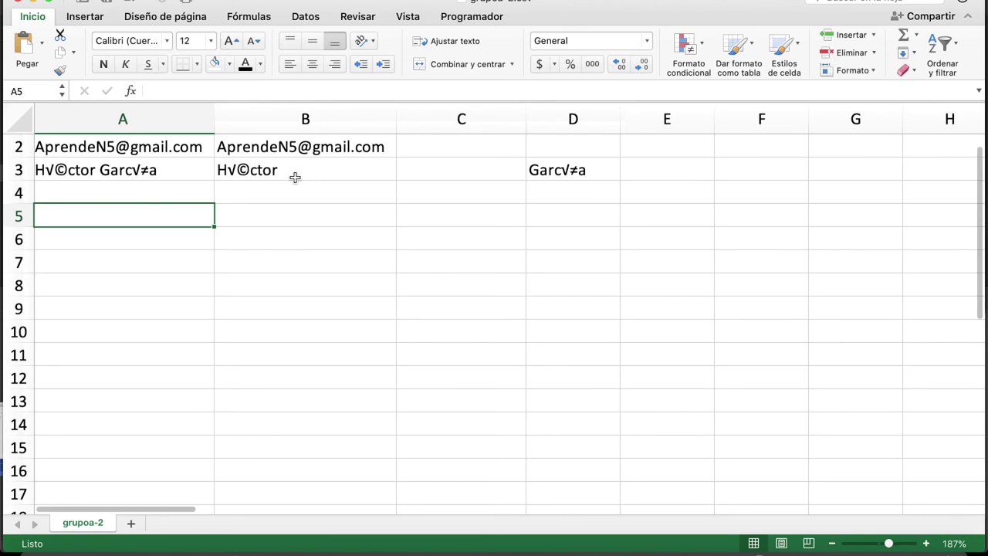
pyautogui.hscroll(5, 295, 178)
pyautogui.hscroll(3, 294, 177)
pyautogui.hscroll(5, 294, 178)
pyautogui.hscroll(2, 294, 178)
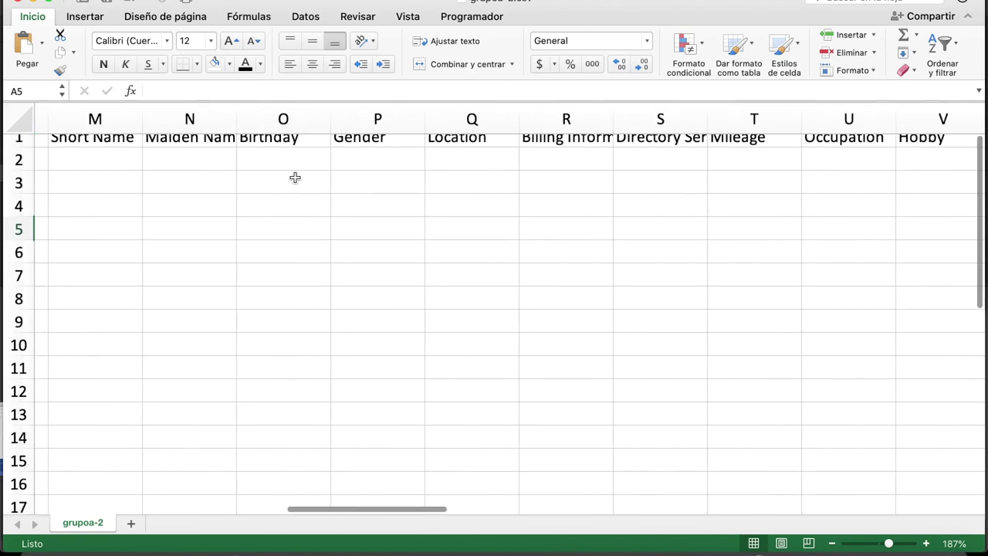
pyautogui.hscroll(4, 294, 177)
pyautogui.hscroll(3, 295, 178)
pyautogui.hscroll(2, 294, 177)
pyautogui.hscroll(2, 295, 178)
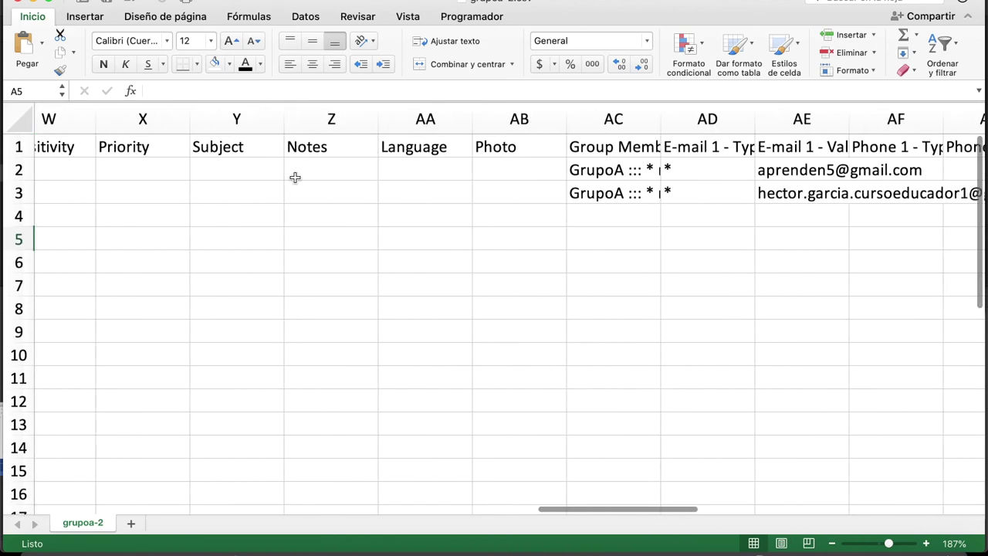
pyautogui.moveTo(655, 121); pyautogui.dragTo(655, 121)
pyautogui.doubleClick(655, 121)
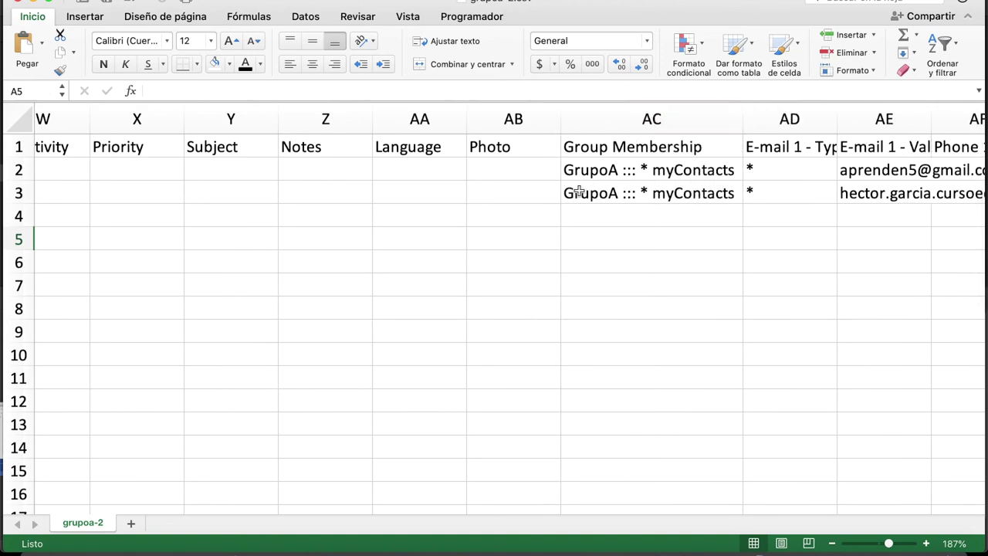
# Widen column AE so both contacts' full E-mail 1 - Value addresses fit.
pyautogui.hscroll(5, 671, 189)
pyautogui.hscroll(1, 675, 192)
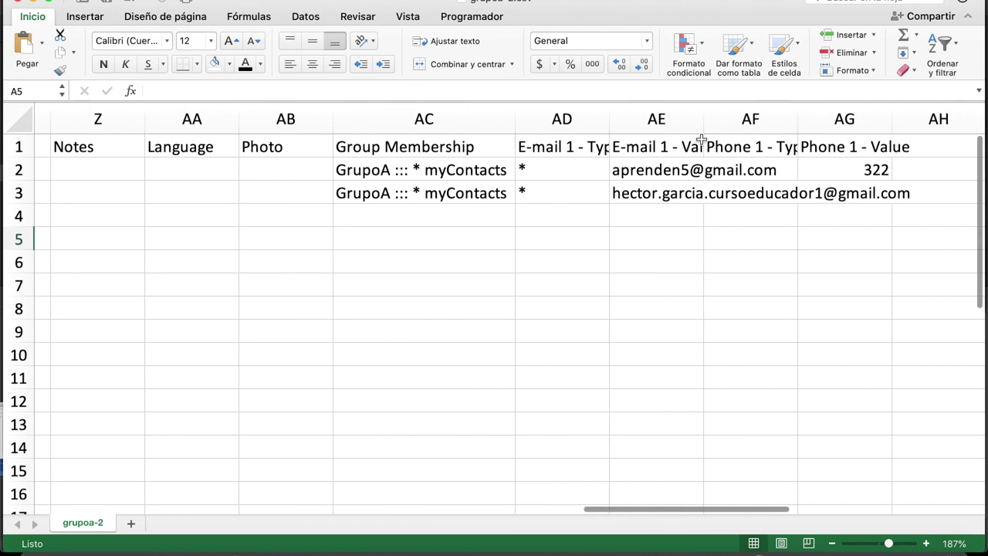
pyautogui.moveTo(704, 123); pyautogui.dragTo(924, 124)
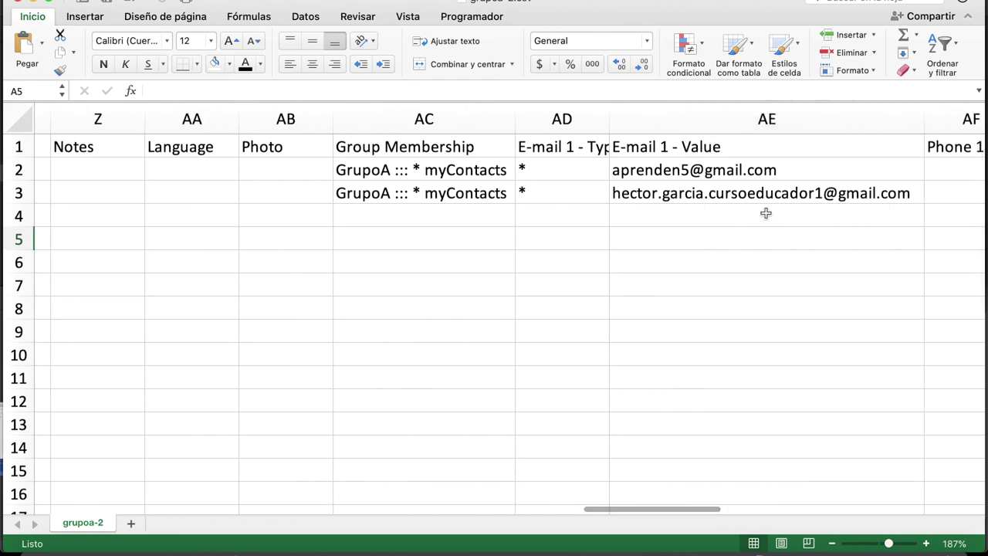
pyautogui.hscroll(5, 765, 213)
pyautogui.hscroll(2, 765, 213)
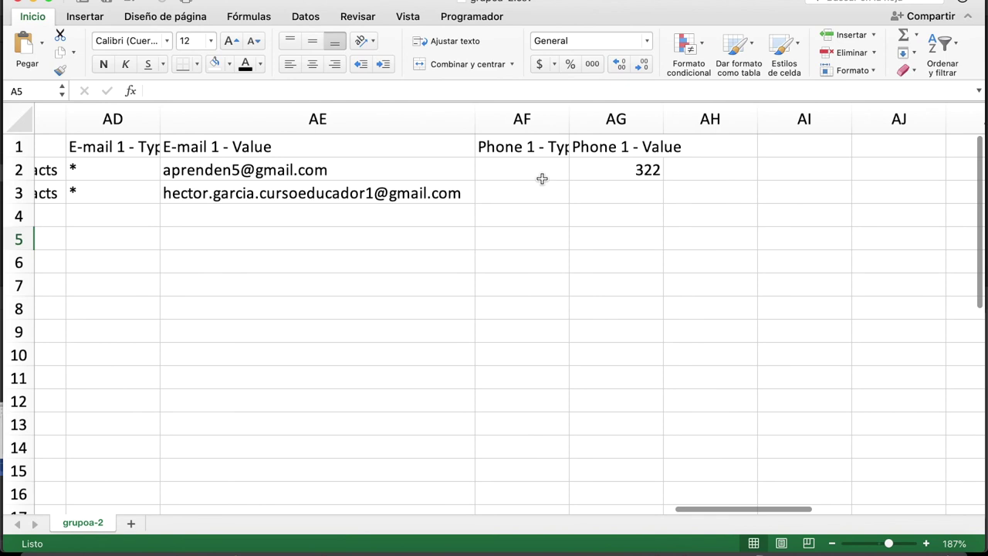
pyautogui.scroll(-2, 647, 201)
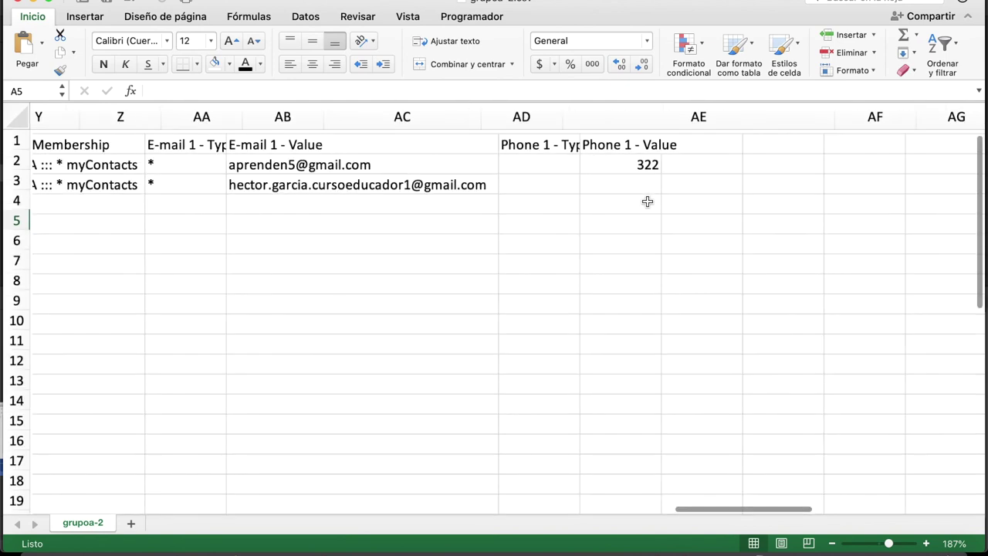
pyautogui.scroll(-3, 646, 202)
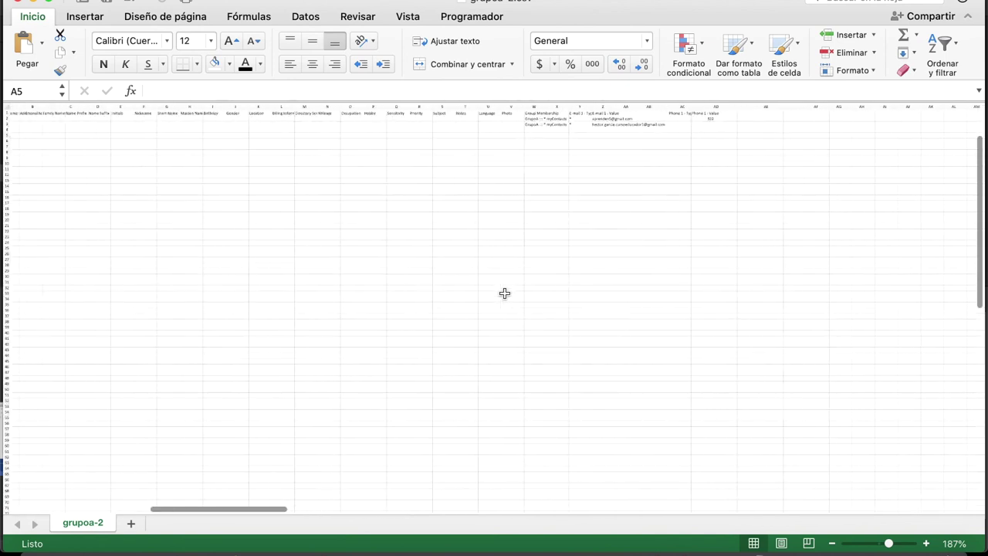
pyautogui.hscroll(-5, 504, 292)
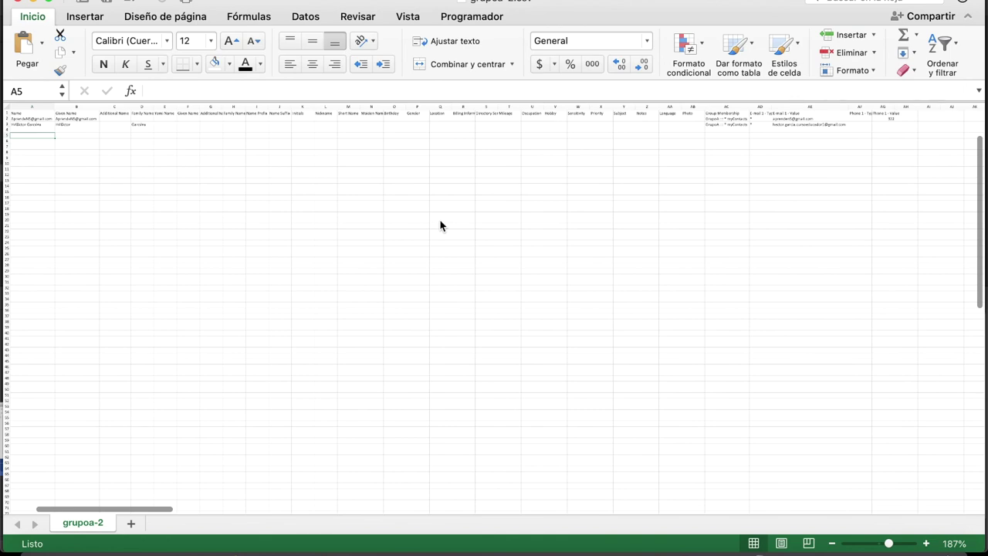
pyautogui.scroll(5, 252, 189)
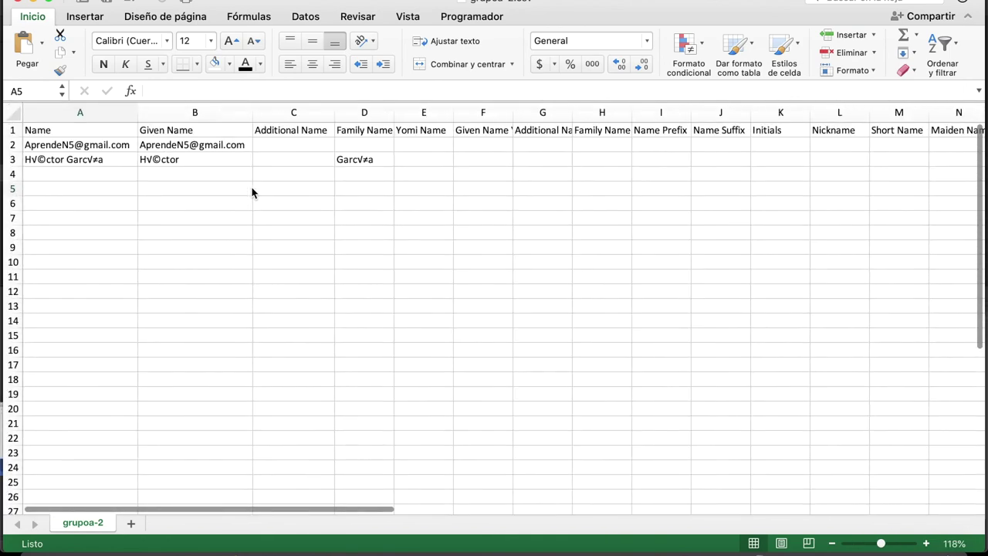